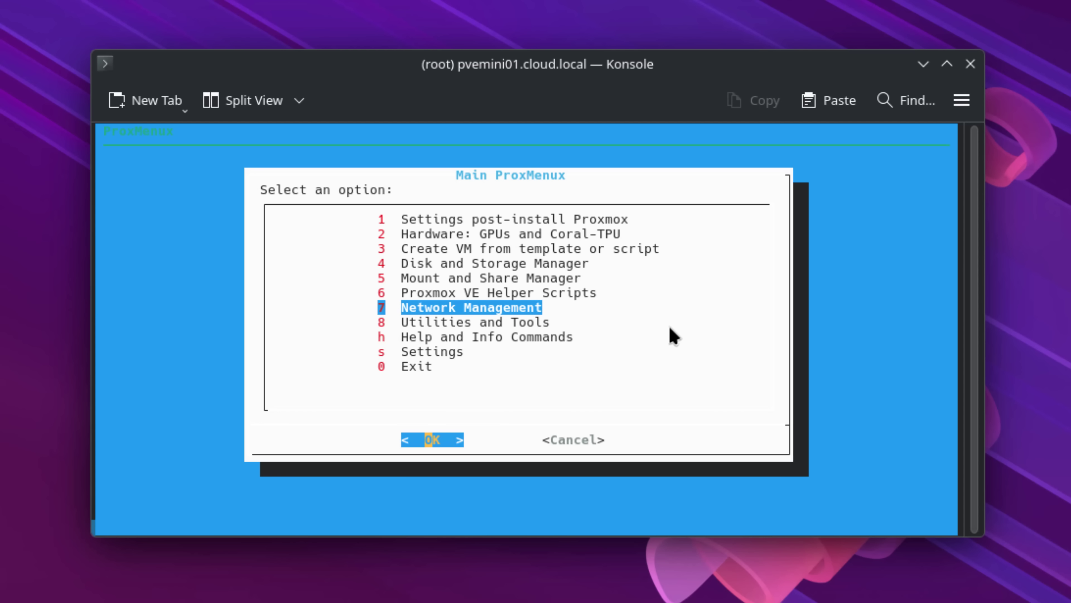
# Move through the ProxMenux main menu and open option 1, Post-Installation Scripts
pyautogui.press('Up')
pyautogui.press('Up')
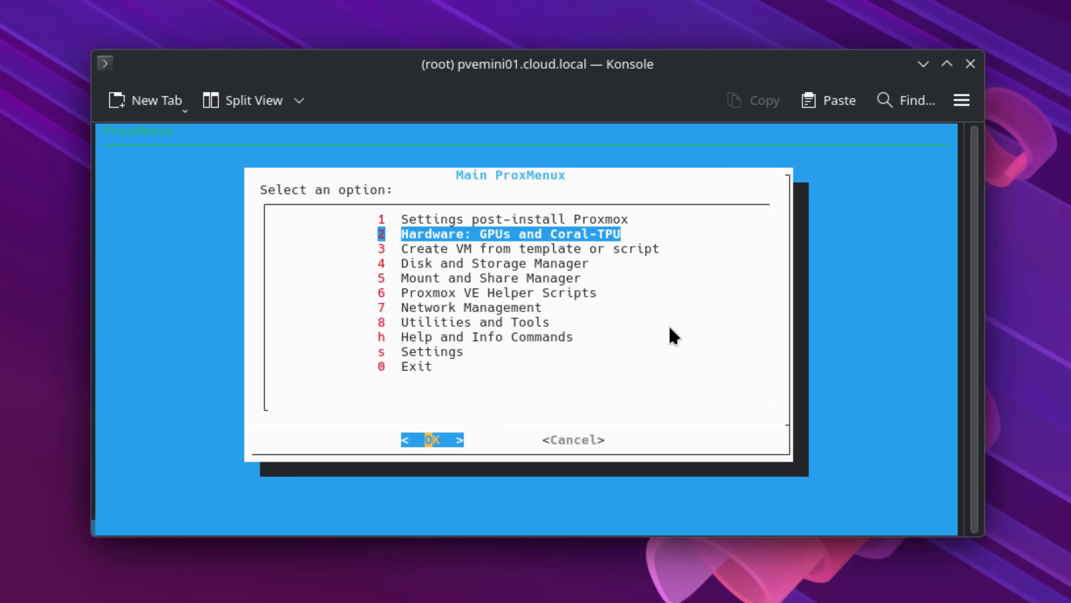
pyautogui.press('Return')
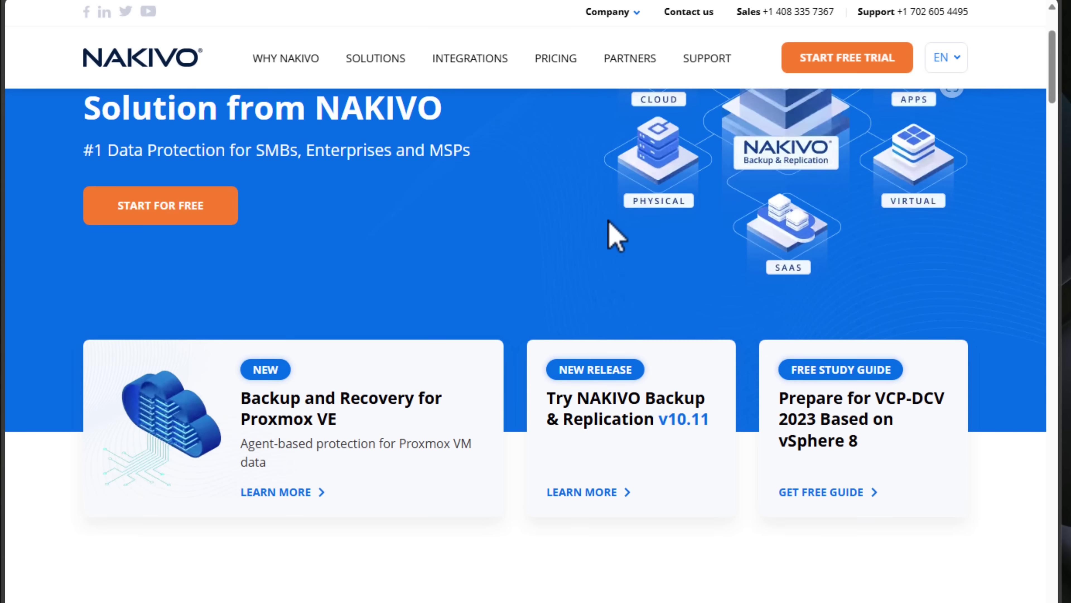
# Scroll the NAKIVO homepage past the product cards to the More Capabilities, Half the Price section
pyautogui.scroll(-2, 615, 236)
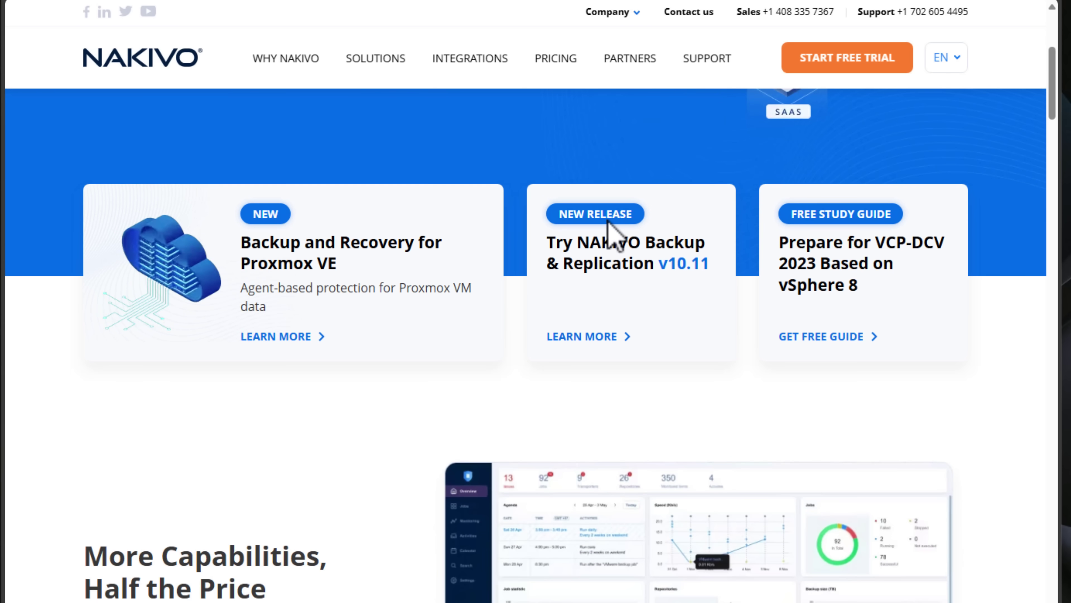
pyautogui.scroll(-2, 609, 224)
pyautogui.scroll(-8, 612, 236)
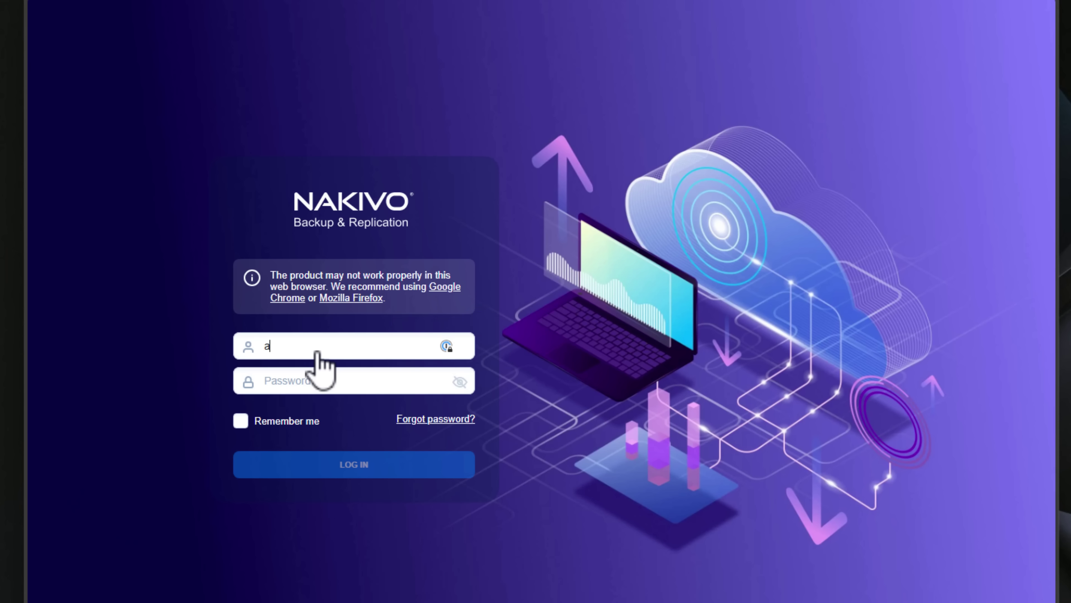
# Sign in with the admin credentials, pick Nutanix AHV cluster as inventory type, advance to Options, then Overview
pyautogui.press('Tab')
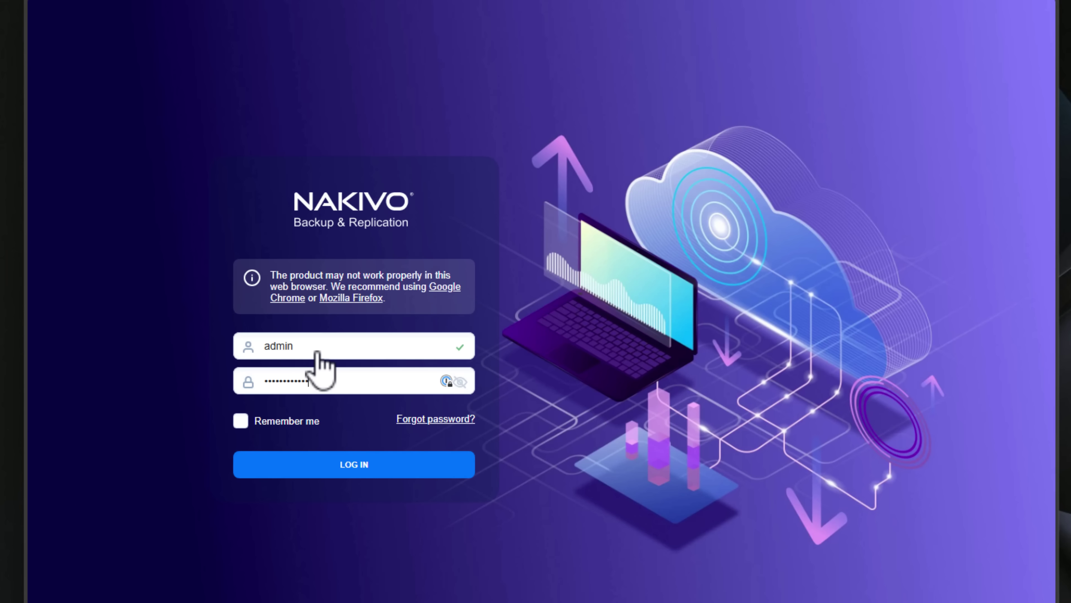
pyautogui.press('Return')
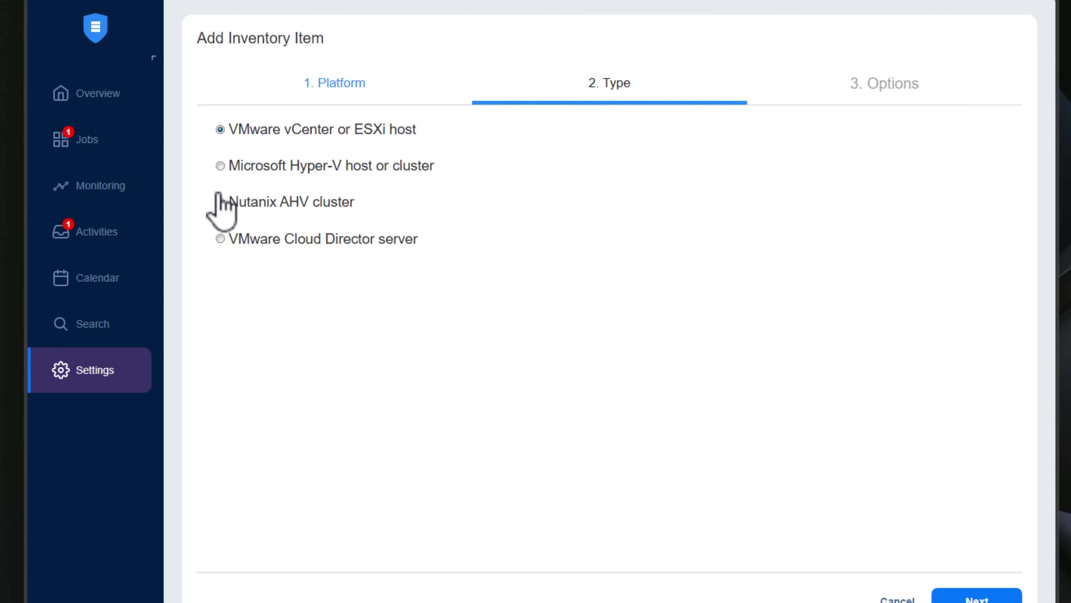
pyautogui.click(220, 202)
pyautogui.press('Return')
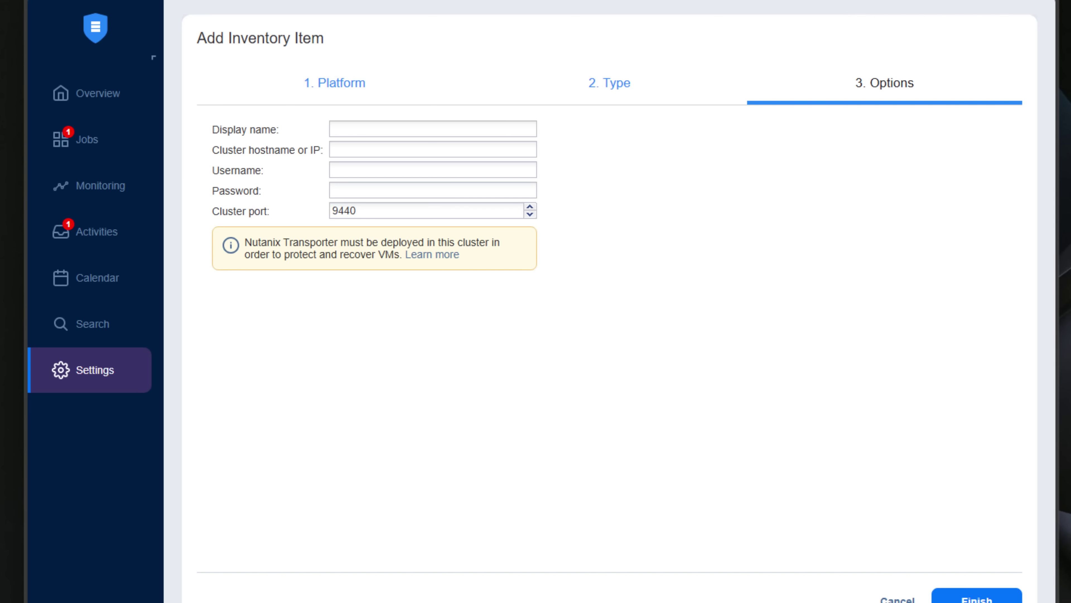
pyautogui.click(107, 96)
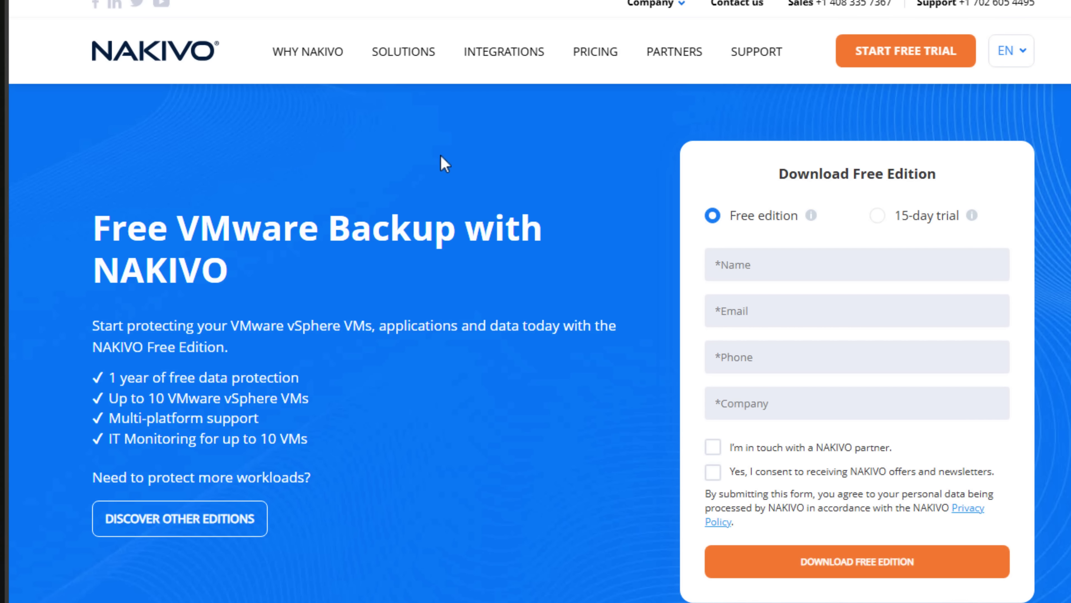
# Scroll the Free VMware Backup page slightly to reveal the Download Free Edition form
pyautogui.scroll(-2, 445, 164)
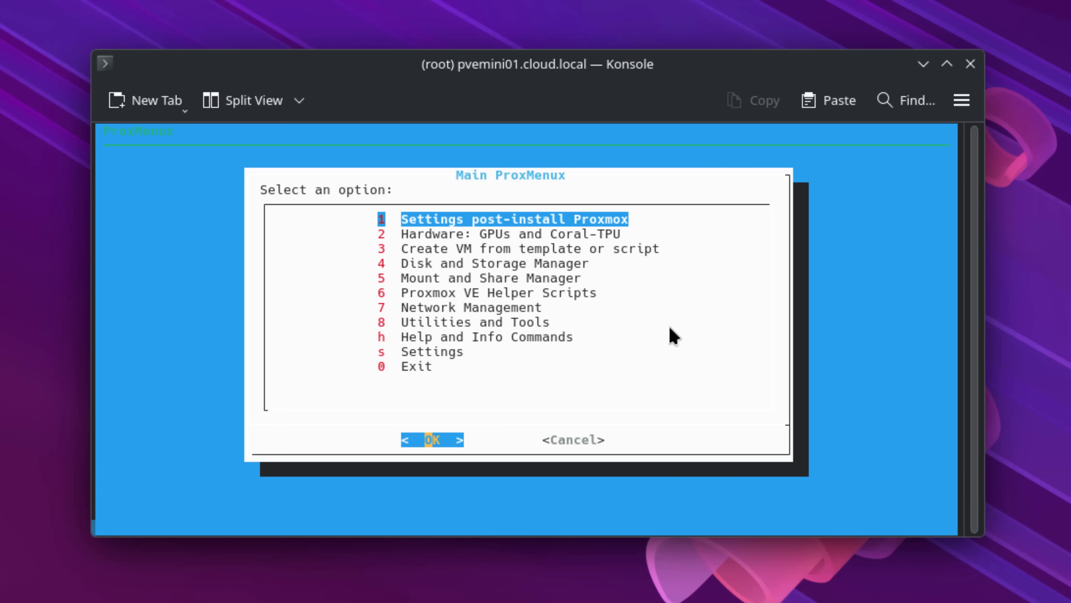
# Open the Post-Installation Scripts submenu, browse its automated and uninstall options, then cancel out
pyautogui.press('8')
pyautogui.press('Up')
pyautogui.press('Up')
pyautogui.press('Up')
pyautogui.press('Up')
pyautogui.press('Up')
pyautogui.press('Up')
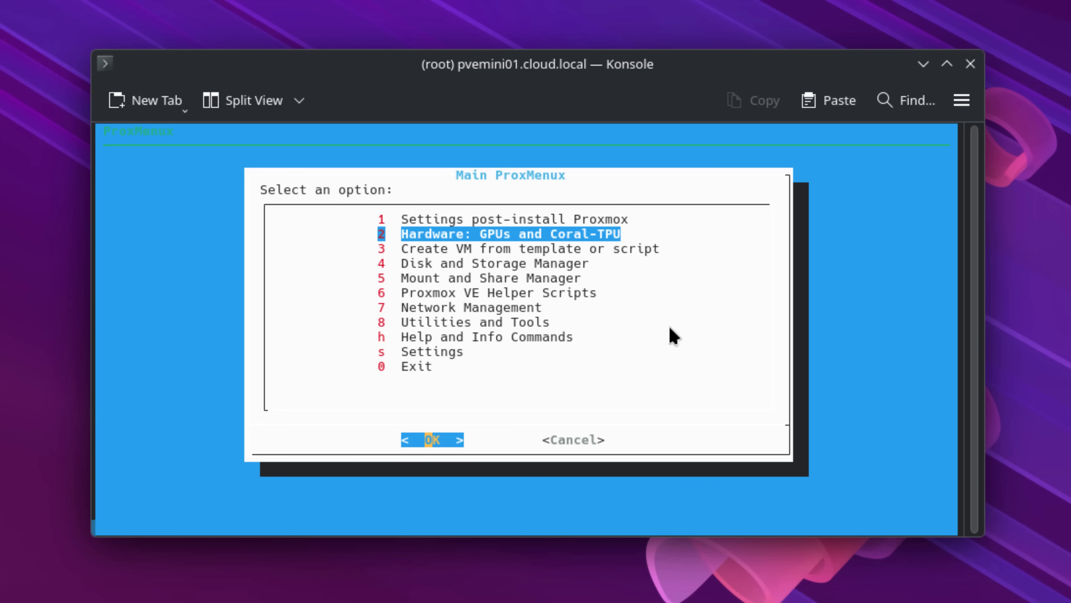
pyautogui.press('Up')
pyautogui.press('Return')
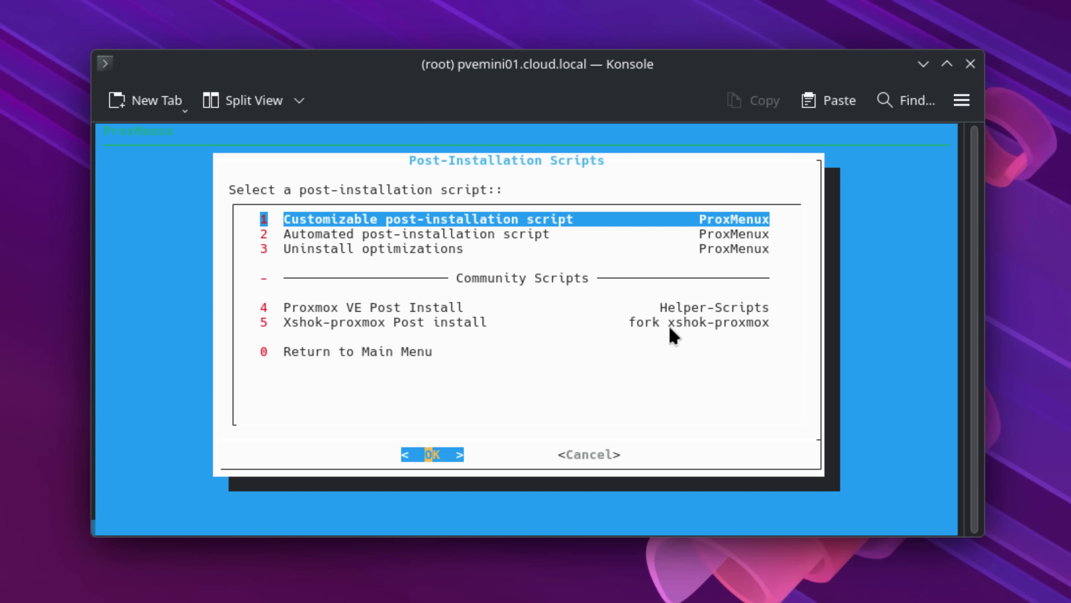
pyautogui.press('Down')
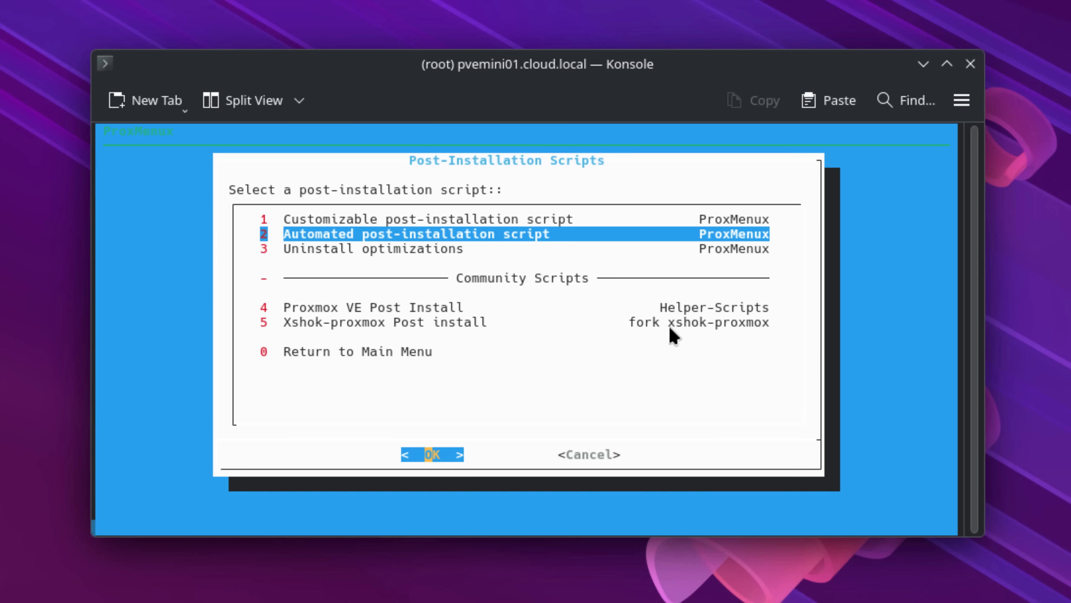
pyautogui.press('Down')
pyautogui.press('Down')
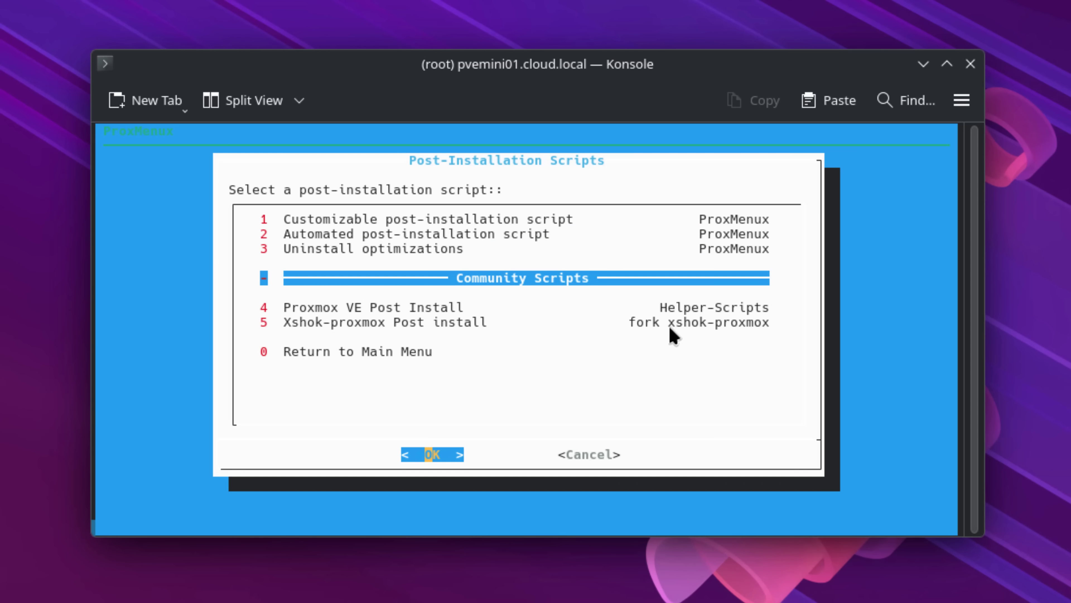
pyautogui.press('Tab')
pyautogui.press('Return')
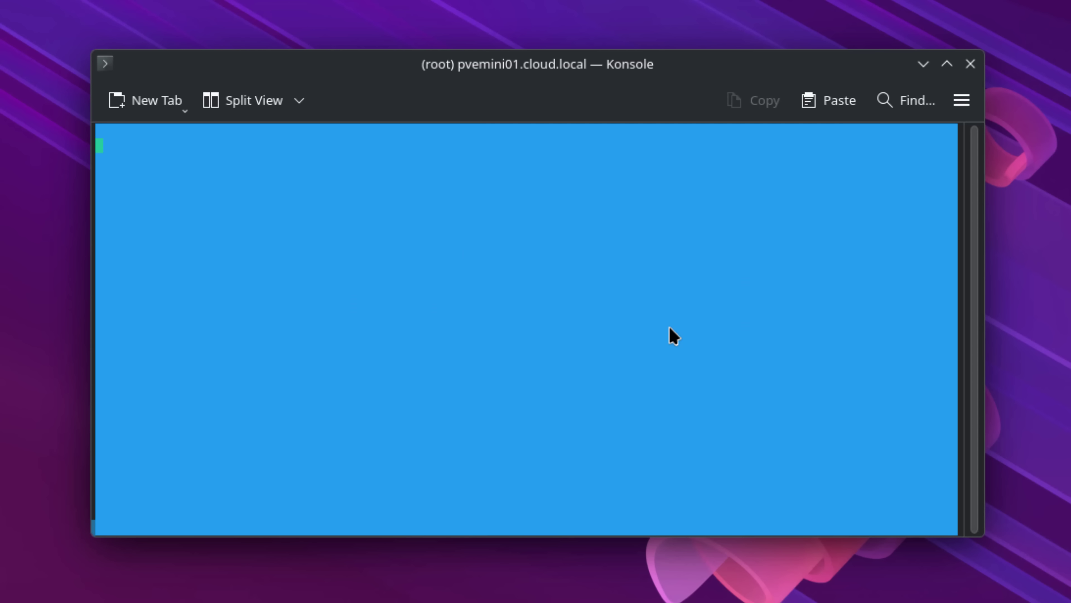
# Preview the GPUs and Coral-TPU menu's iGPU-to-LXC option, then cancel back to the main menu
pyautogui.press('Down')
pyautogui.press('Return')
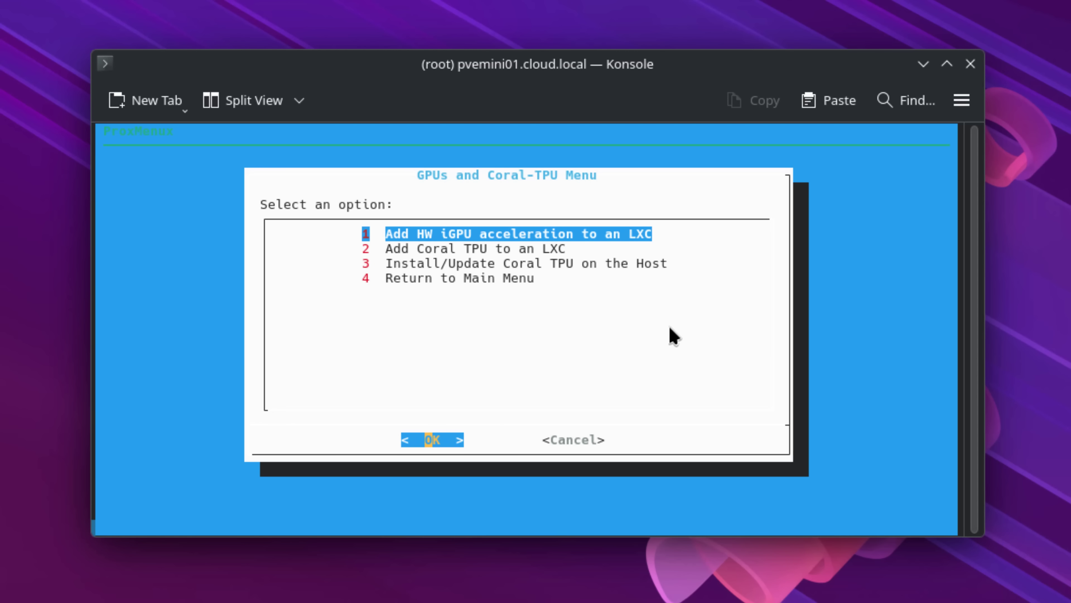
pyautogui.press('Return')
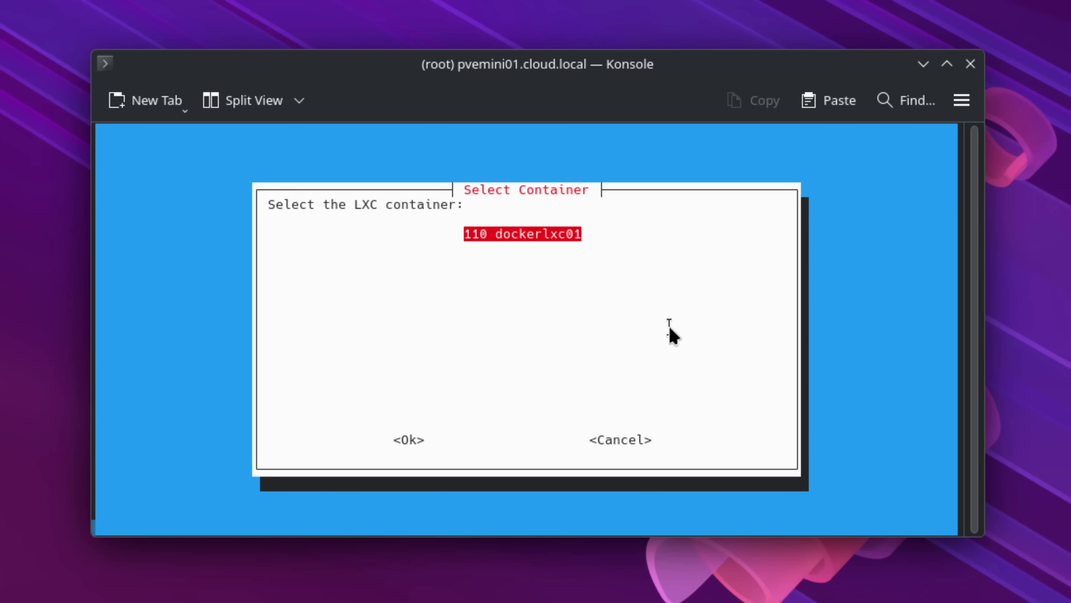
pyautogui.press('Tab')
pyautogui.press('Tab')
pyautogui.press('Return')
pyautogui.press('Tab')
pyautogui.press('Return')
# Open option 6, Proxmox VE Helper Scripts, and move to the Containers & Docker category
pyautogui.press('Down')
pyautogui.press('Down')
pyautogui.press('Down')
pyautogui.press('Down')
pyautogui.press('Down')
pyautogui.press('Return')
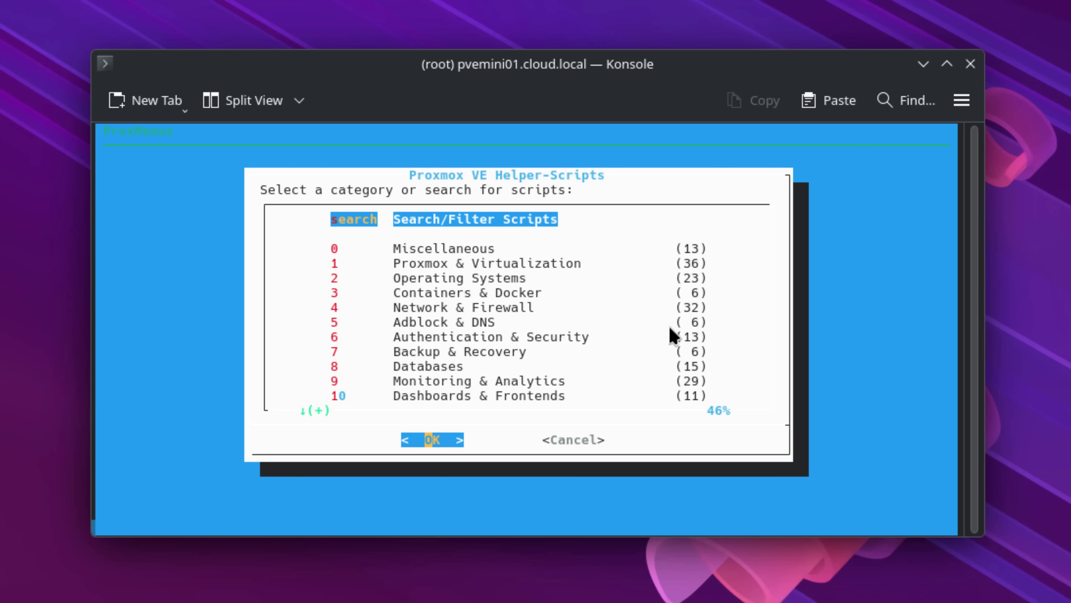
pyautogui.press('Down')
pyautogui.press('Down')
pyautogui.press('Down')
pyautogui.press('Down')
pyautogui.press('Down')
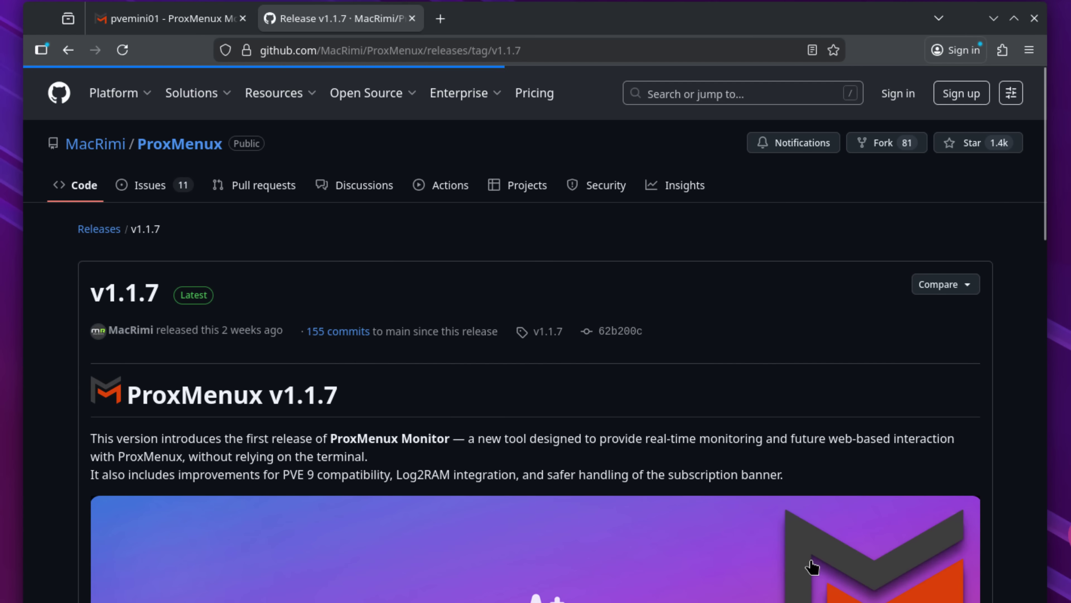
# Scroll through the v1.1.7 release notes, highlighting the ProxMenux Monitor first-release announcement
pyautogui.scroll(-4, 519, 423)
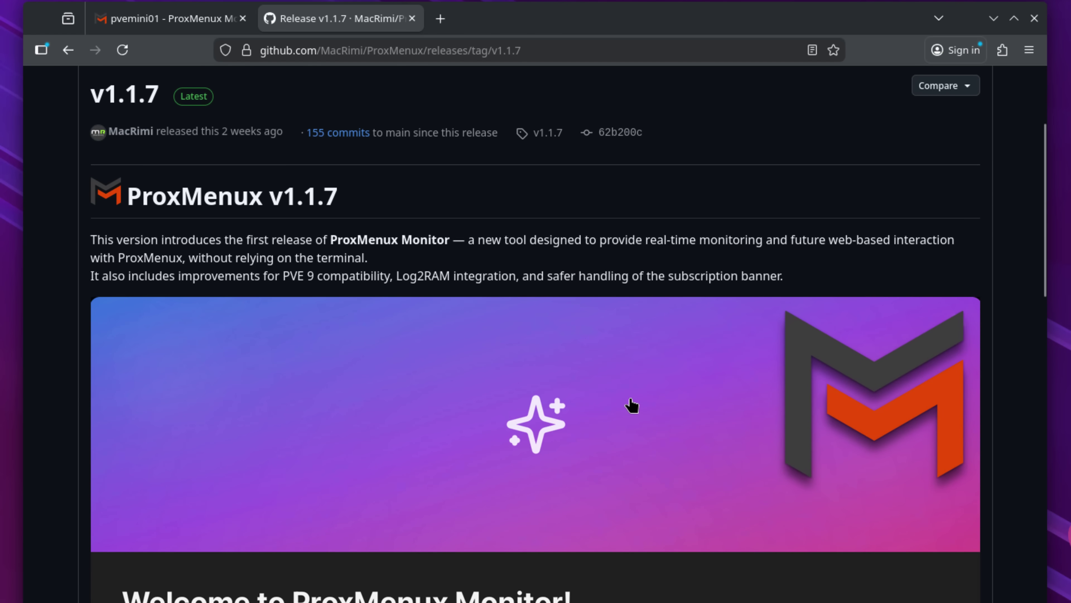
pyautogui.scroll(-2, 698, 405)
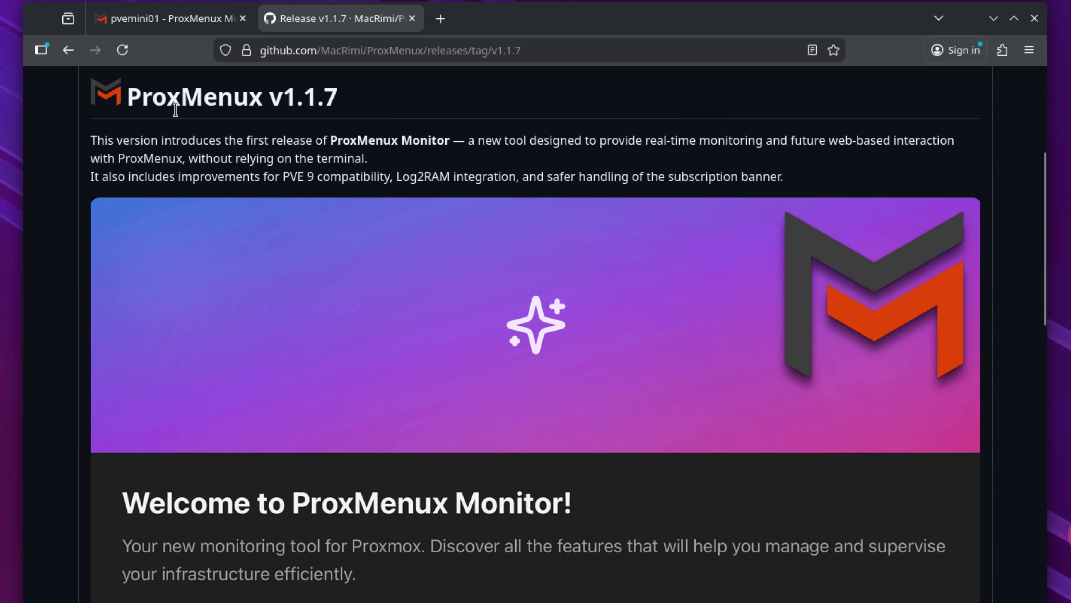
pyautogui.moveTo(164, 140); pyautogui.dragTo(413, 136)
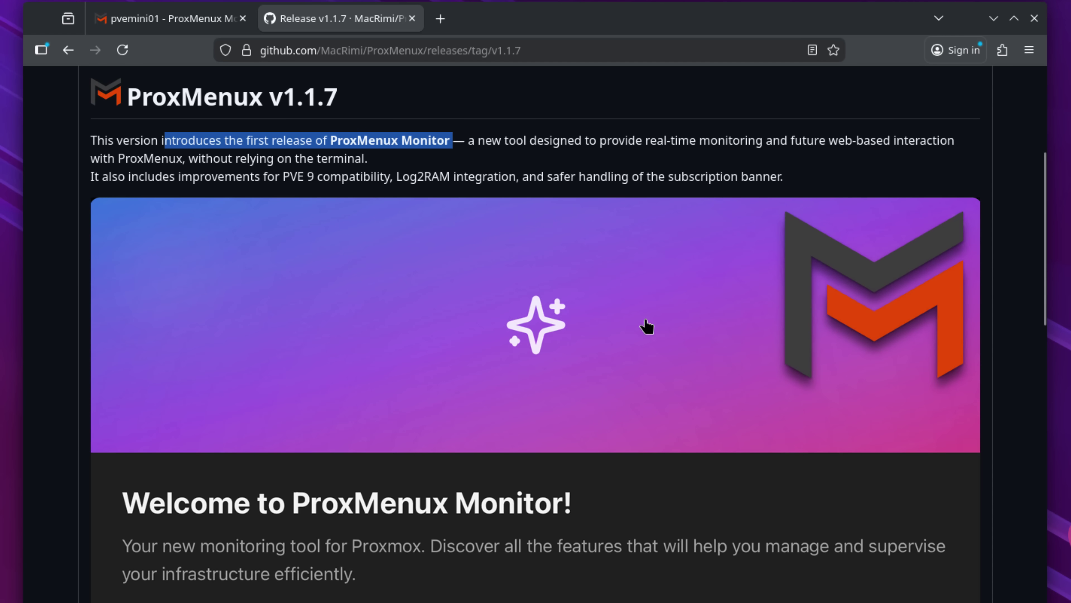
pyautogui.scroll(-6, 688, 305)
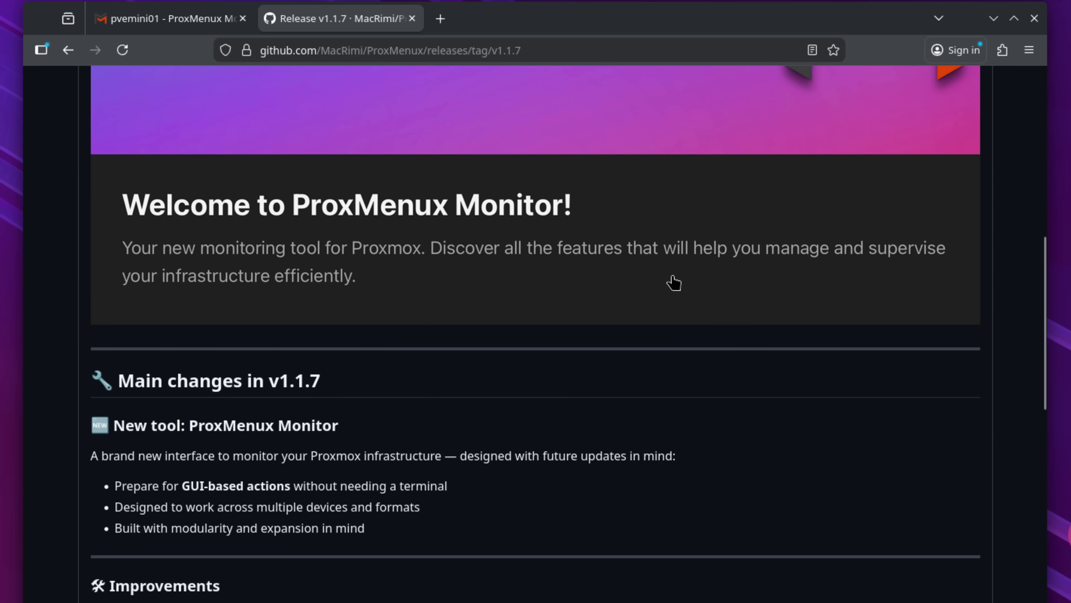
pyautogui.scroll(-2, 674, 283)
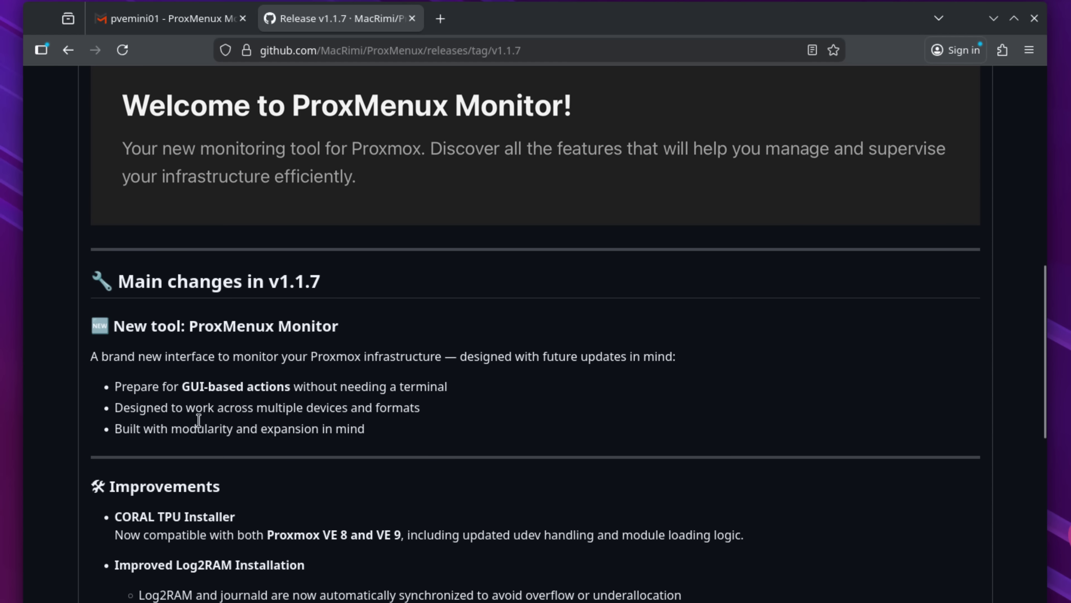
pyautogui.scroll(-2, 530, 338)
pyautogui.scroll(2, 530, 337)
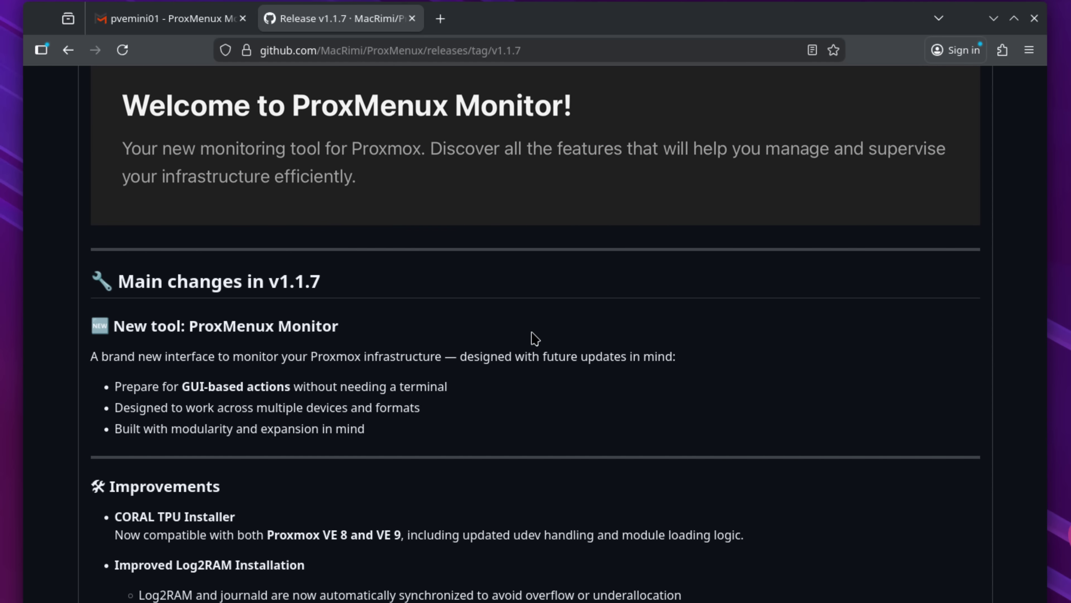
pyautogui.scroll(8, 533, 338)
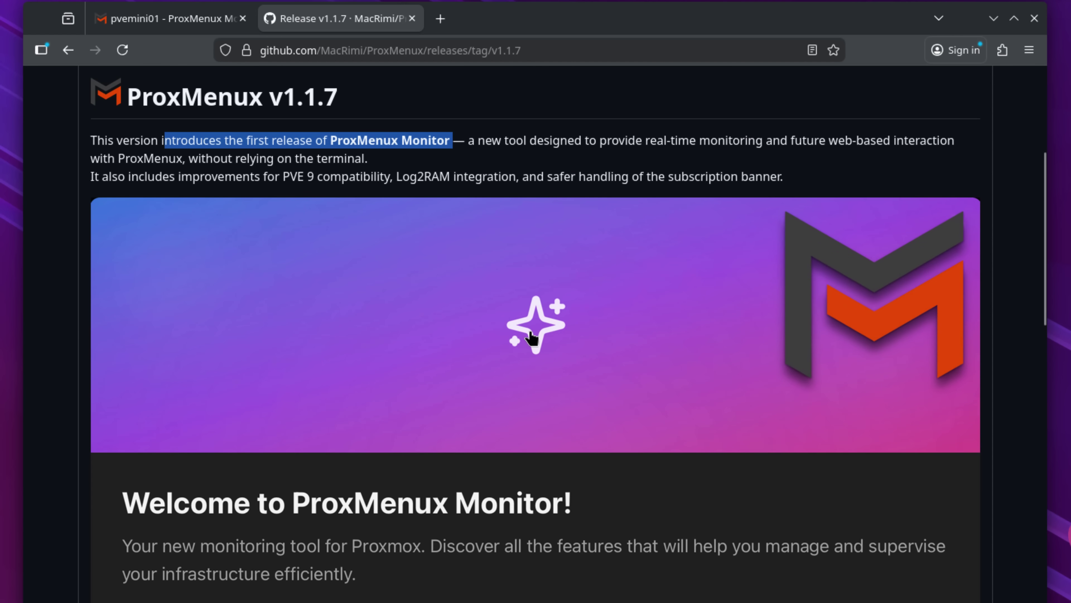
pyautogui.click(499, 156)
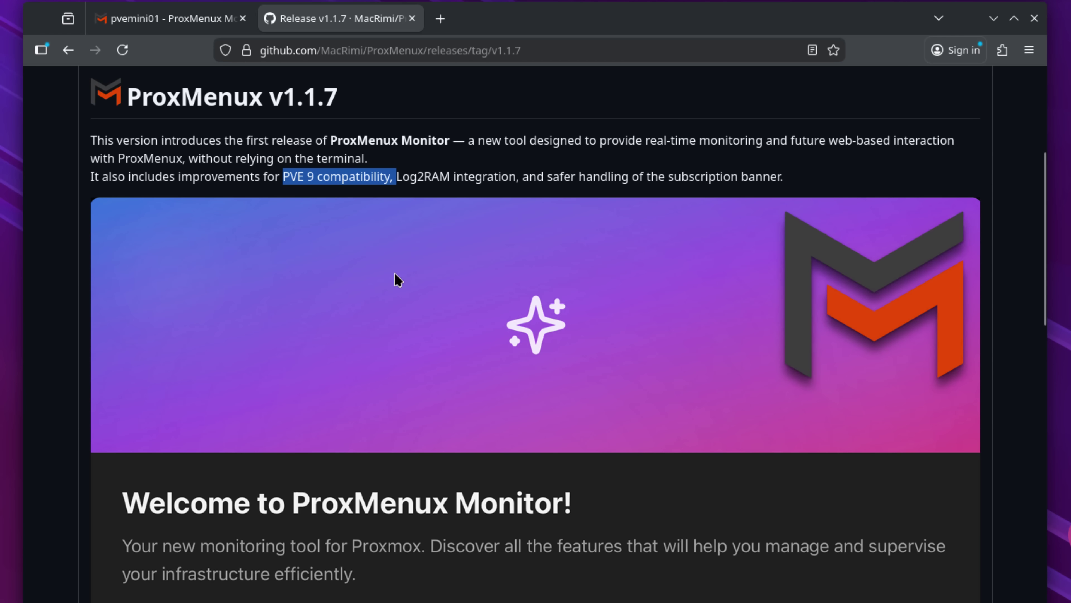
pyautogui.scroll(-7, 638, 295)
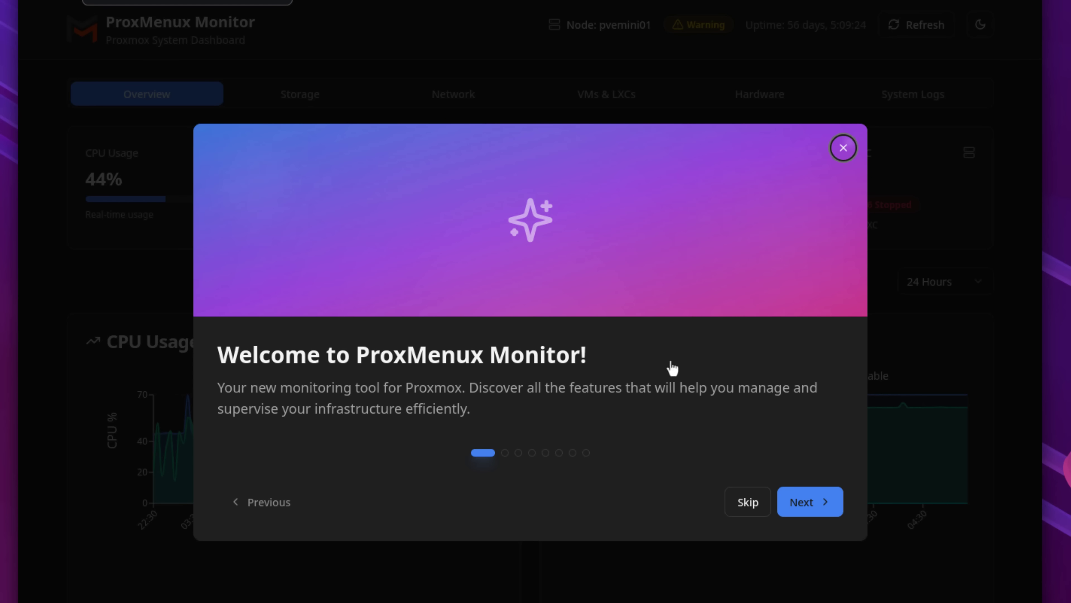
# Advance the tour through the Storage, Network, VMs, Hardware and System Logs slides to the final page
pyautogui.click(803, 504)
pyautogui.click(804, 505)
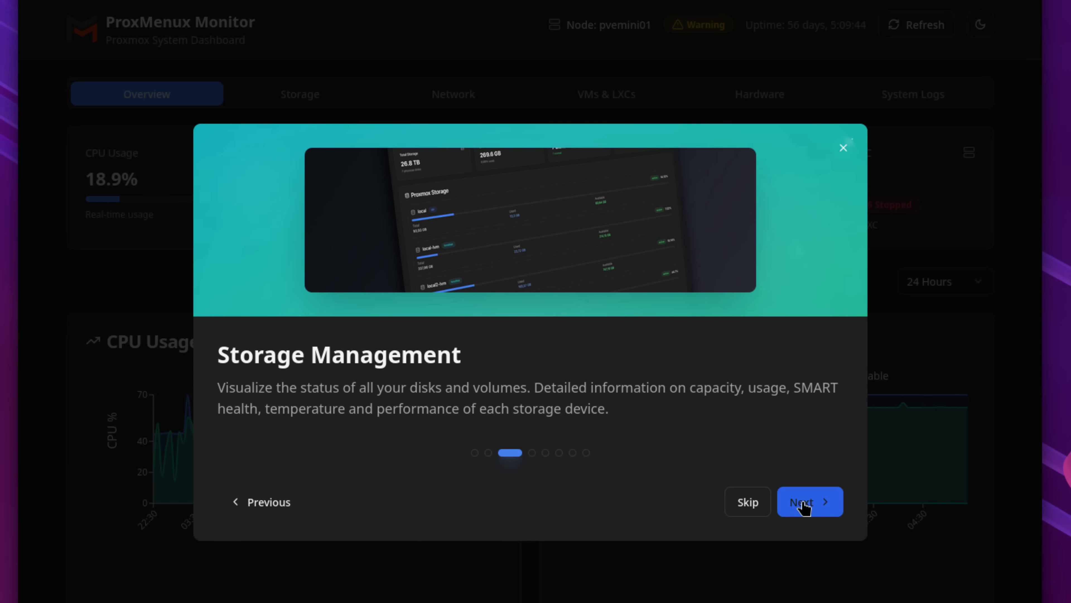
pyautogui.click(803, 504)
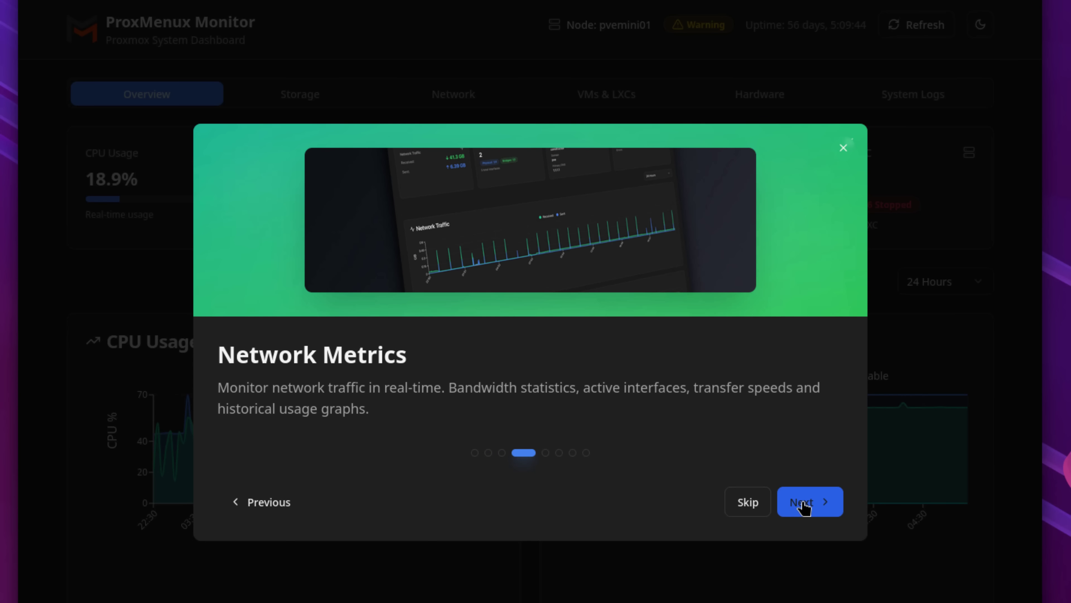
pyautogui.click(804, 504)
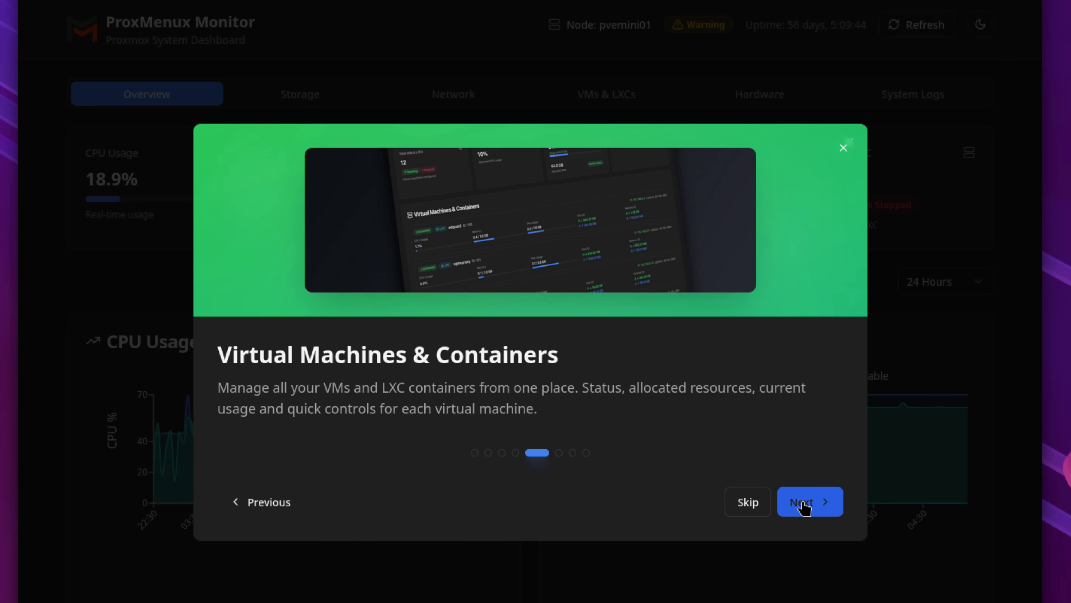
pyautogui.click(804, 505)
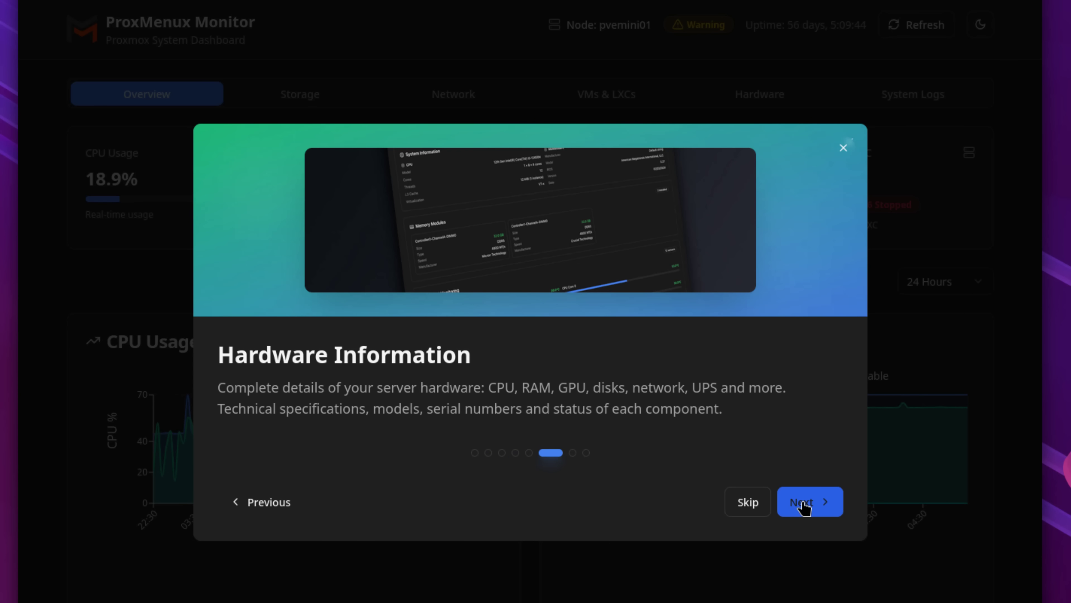
pyautogui.click(803, 504)
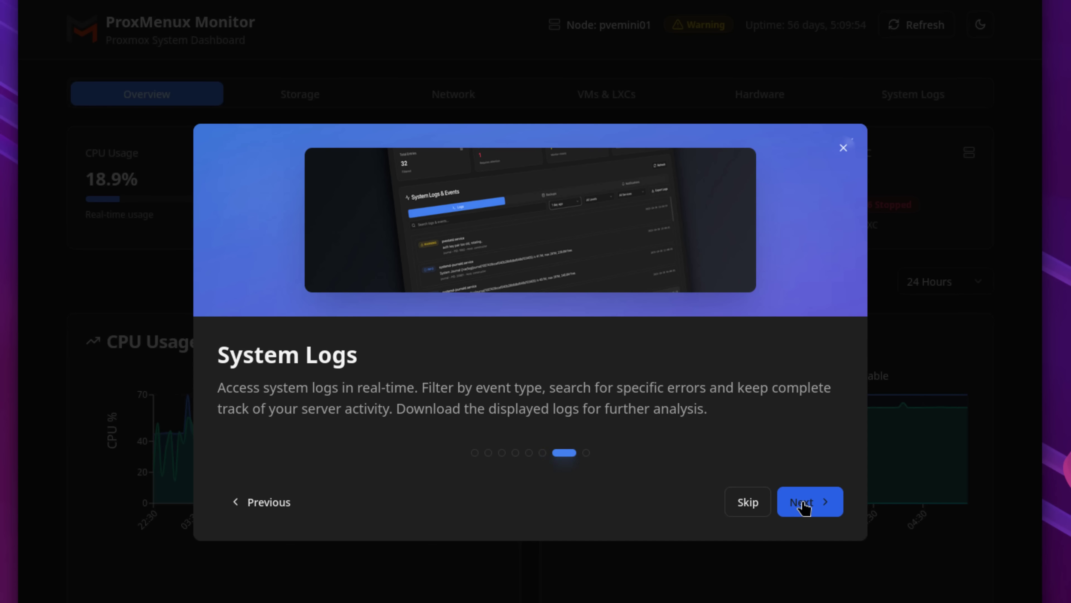
pyautogui.click(804, 504)
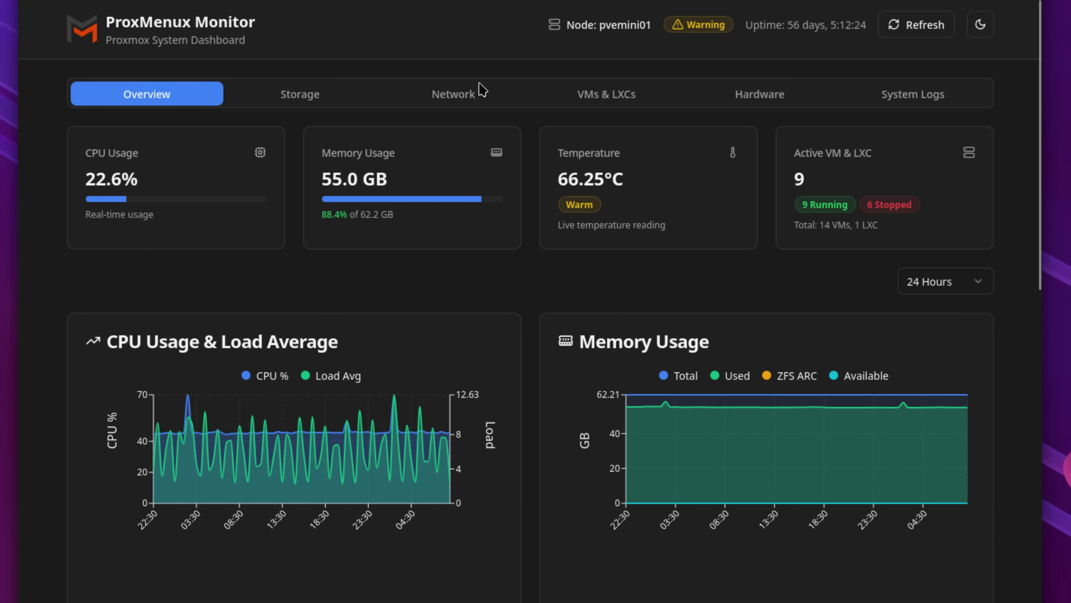
# Nudge the Overview page's scrollbar to scroll the dashboard after closing the tour
pyautogui.moveTo(1044, 131)
pyautogui.mouseDown()
pyautogui.moveTo(1042, 230)
pyautogui.moveTo(1043, 127)
pyautogui.mouseUp()
# Open Storage, scroll down to the Physical Disks SMART status and back, then open Network
pyautogui.click(292, 101)
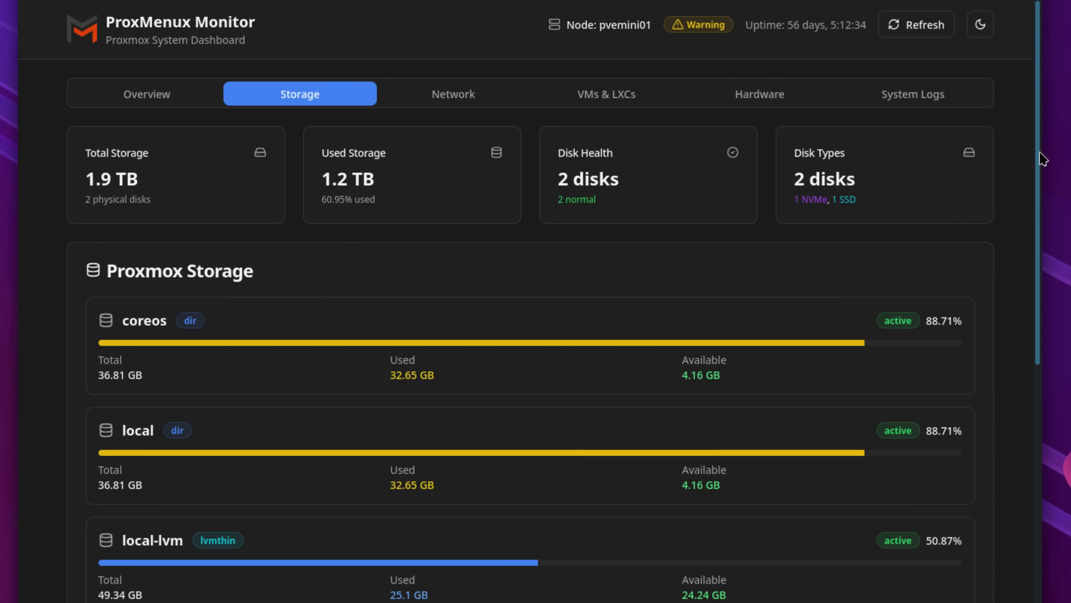
pyautogui.scroll(-1, 1042, 168)
pyautogui.scroll(-1, 1039, 203)
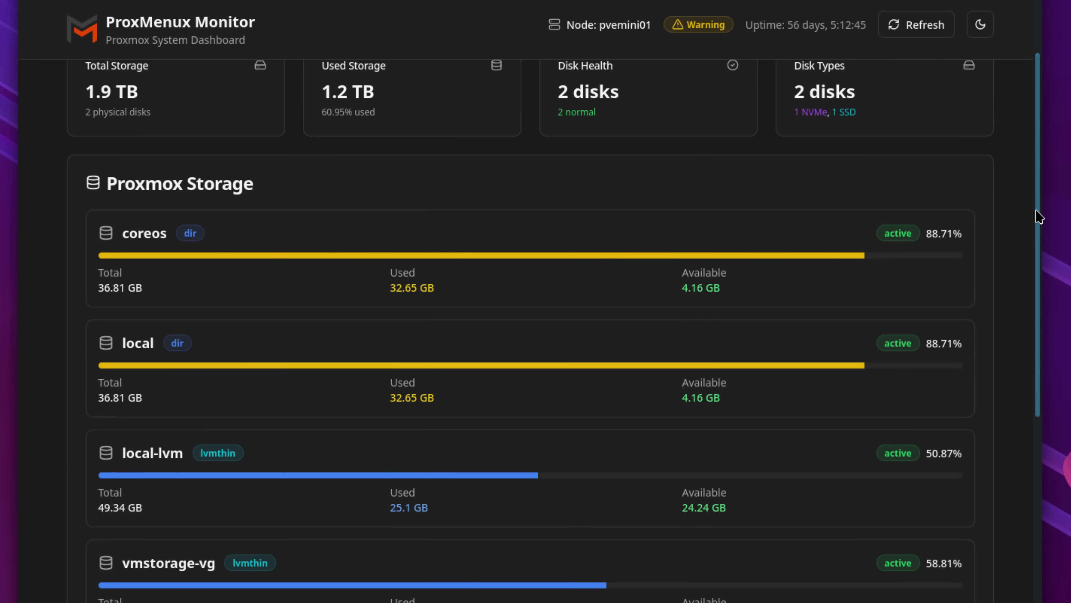
pyautogui.moveTo(1039, 218); pyautogui.dragTo(1063, 472)
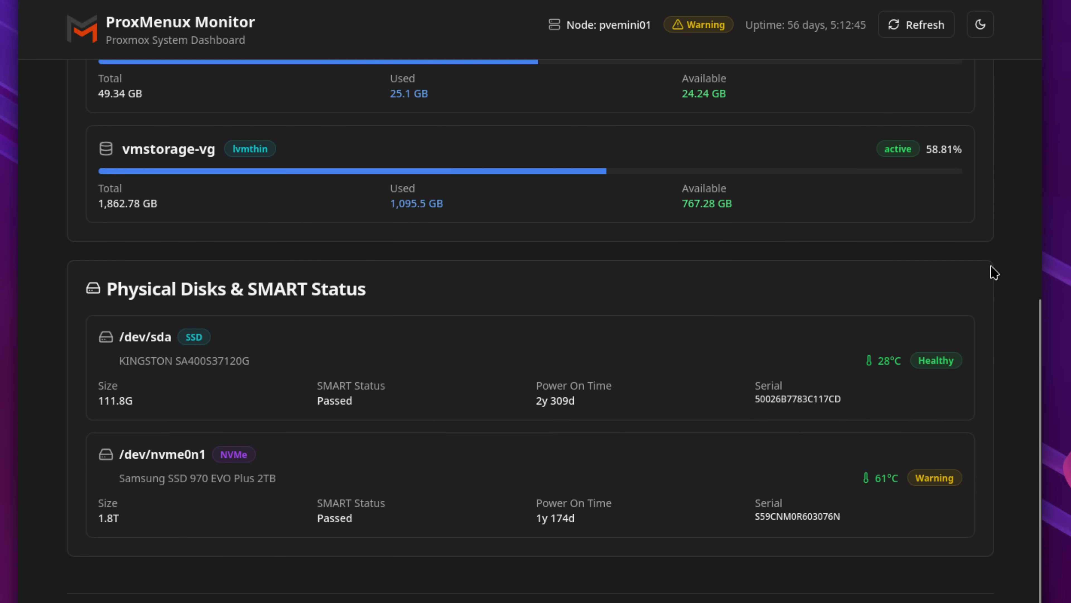
pyautogui.scroll(15, 1042, 344)
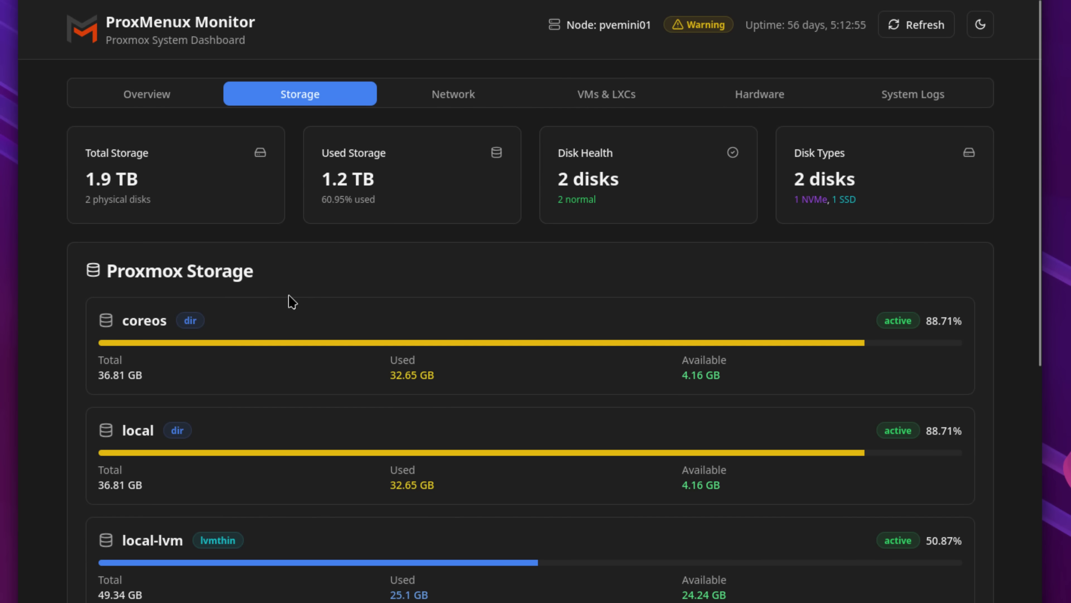
pyautogui.scroll(-5, 292, 302)
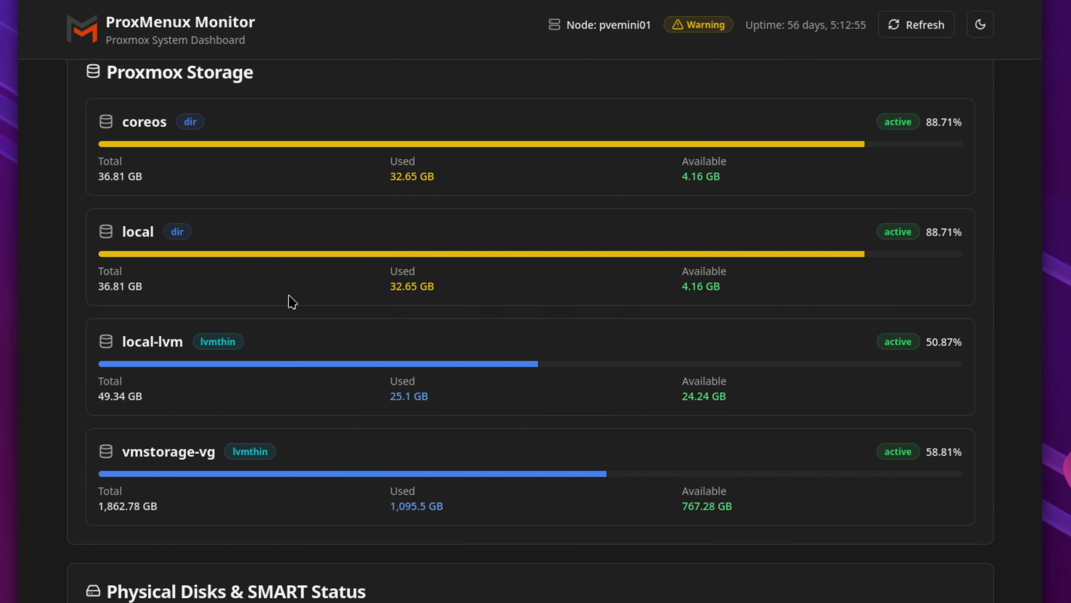
pyautogui.scroll(1, 292, 302)
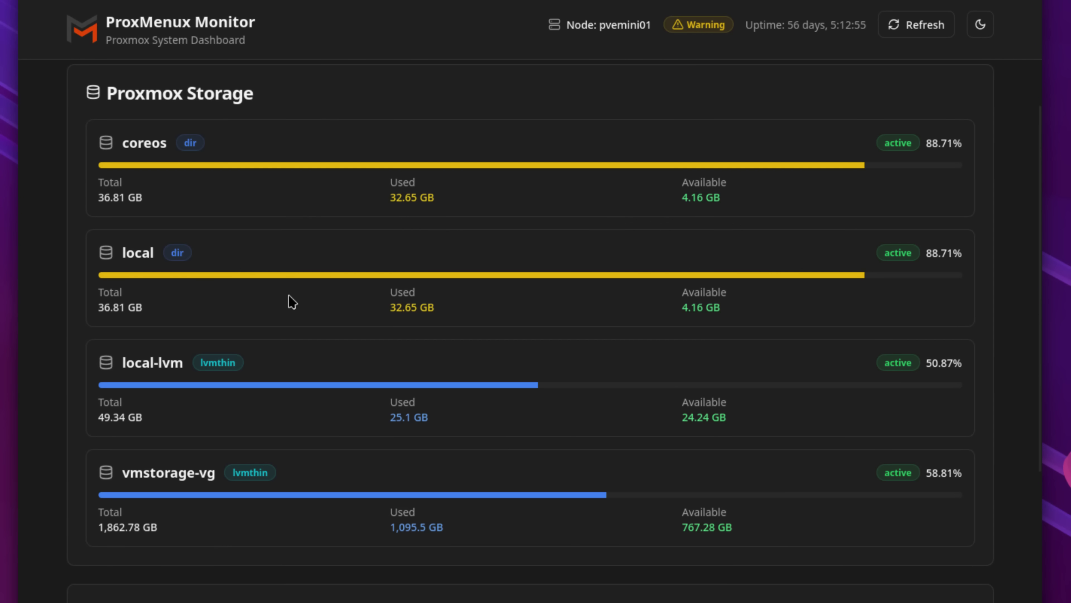
pyautogui.scroll(4, 292, 302)
pyautogui.click(477, 95)
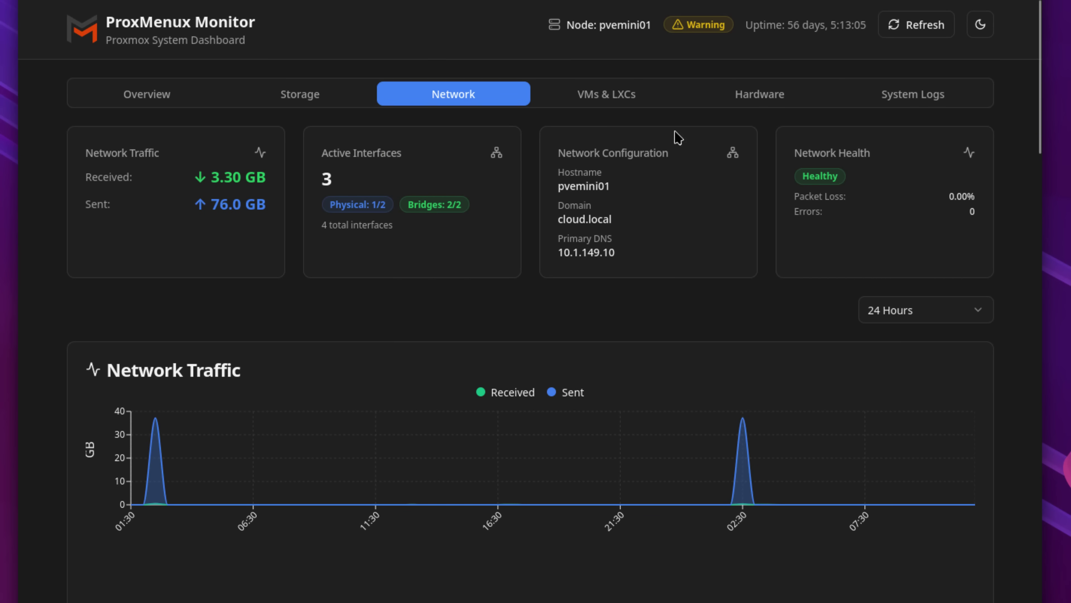
# Switch the Network Traffic chart to 7 Days and inspect the Nov 11 peak of 197.624 GB sent
pyautogui.scroll(-2, 691, 218)
pyautogui.scroll(-2, 691, 217)
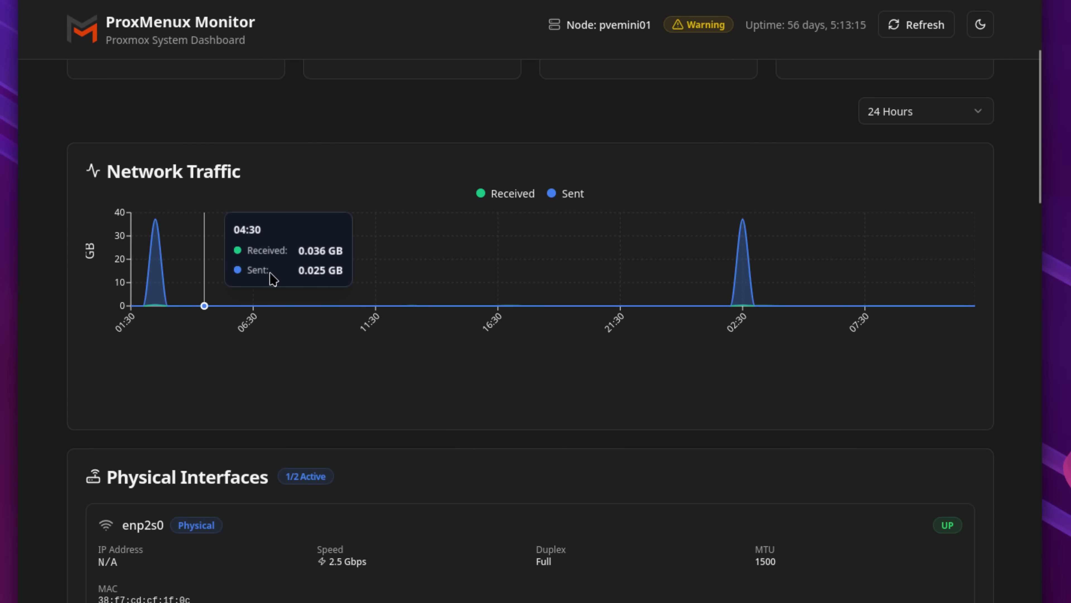
pyautogui.click(989, 112)
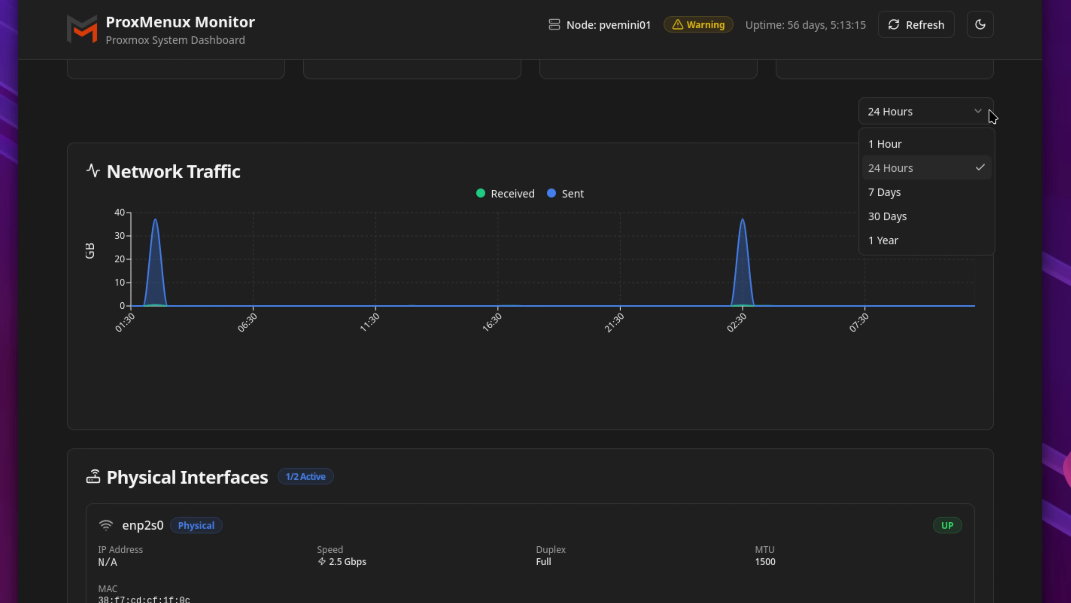
pyautogui.click(883, 193)
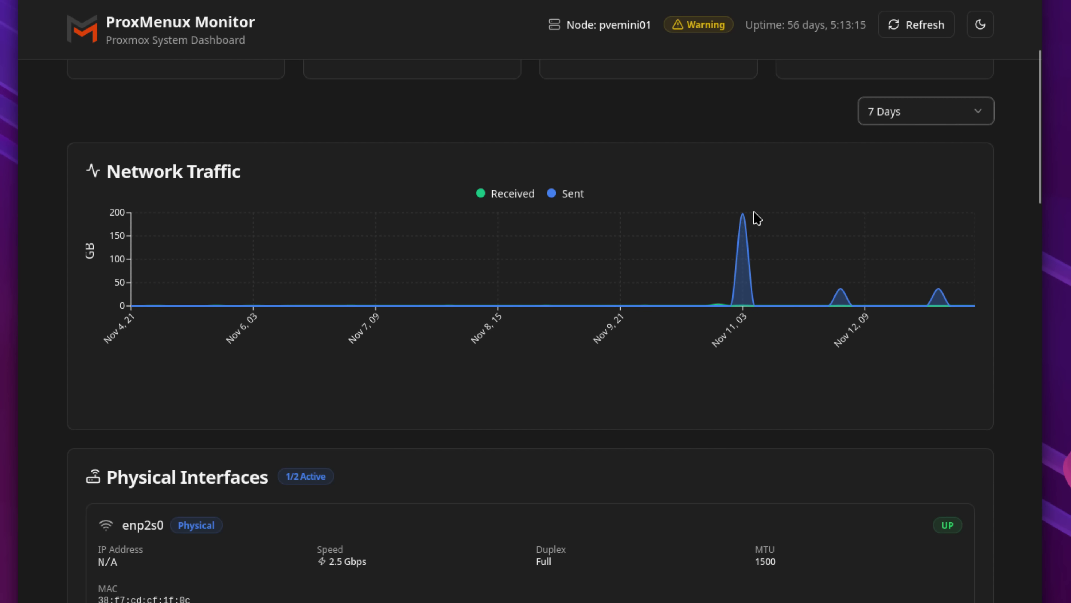
pyautogui.moveTo(741, 223)
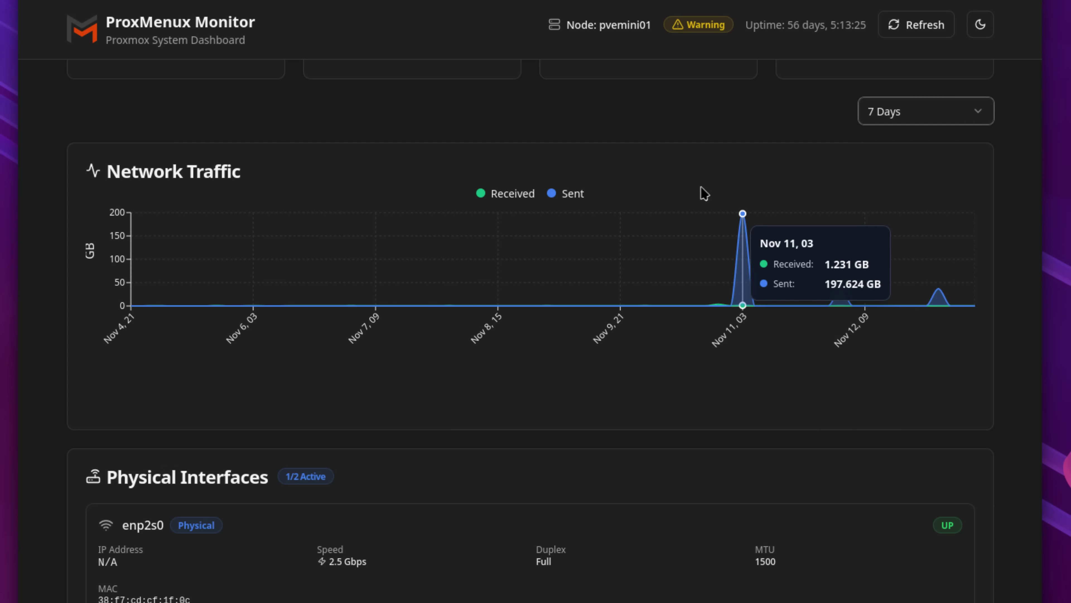
# Open the VMs & LXCs list and scroll down through the virtual machines
pyautogui.scroll(5, 697, 187)
pyautogui.click(593, 95)
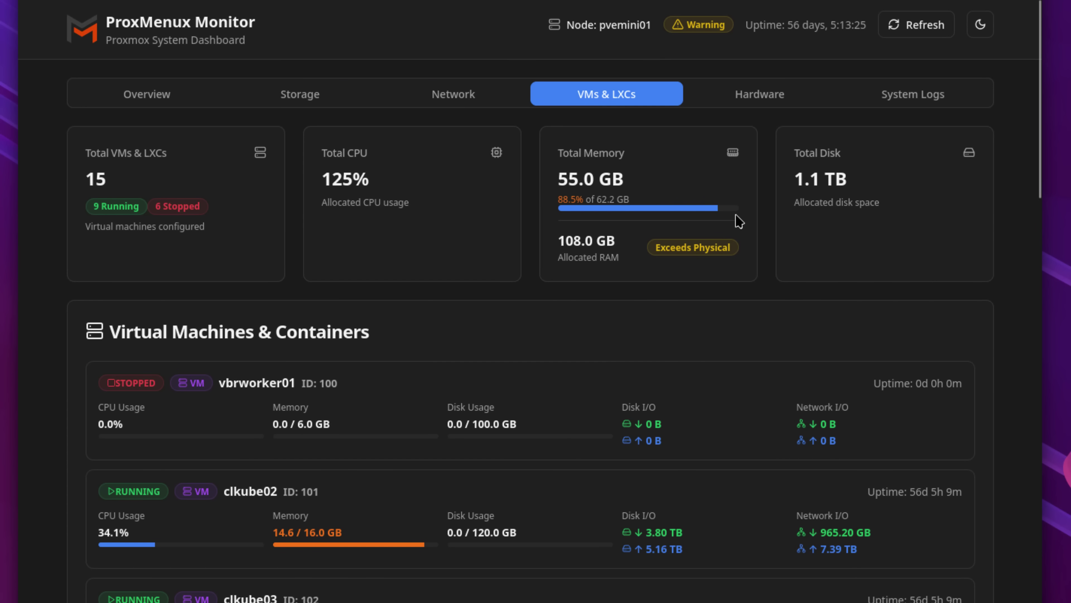
pyautogui.scroll(-2, 739, 222)
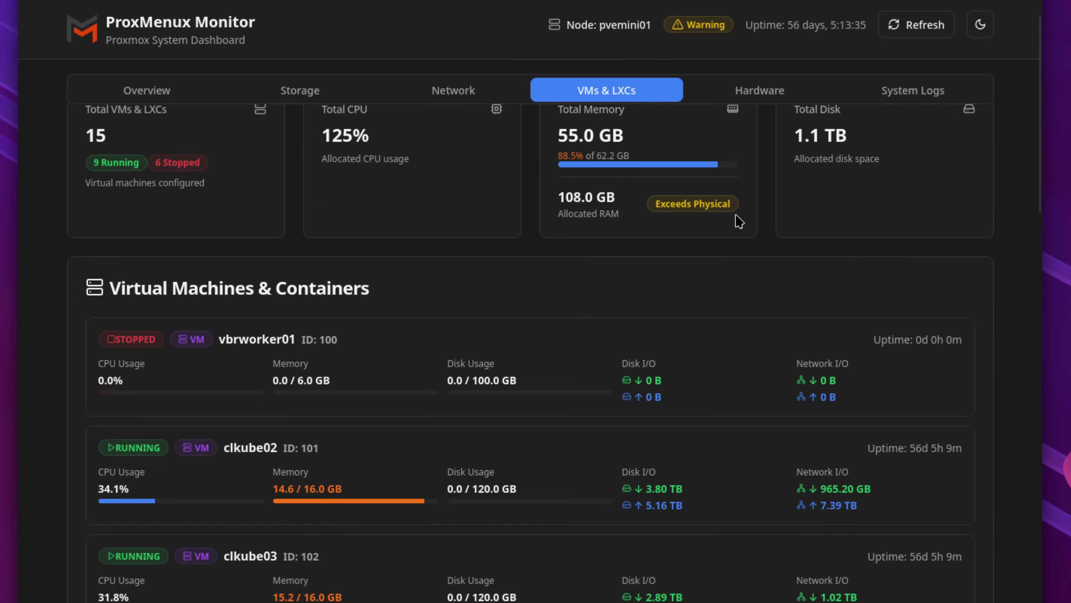
pyautogui.scroll(-2, 739, 221)
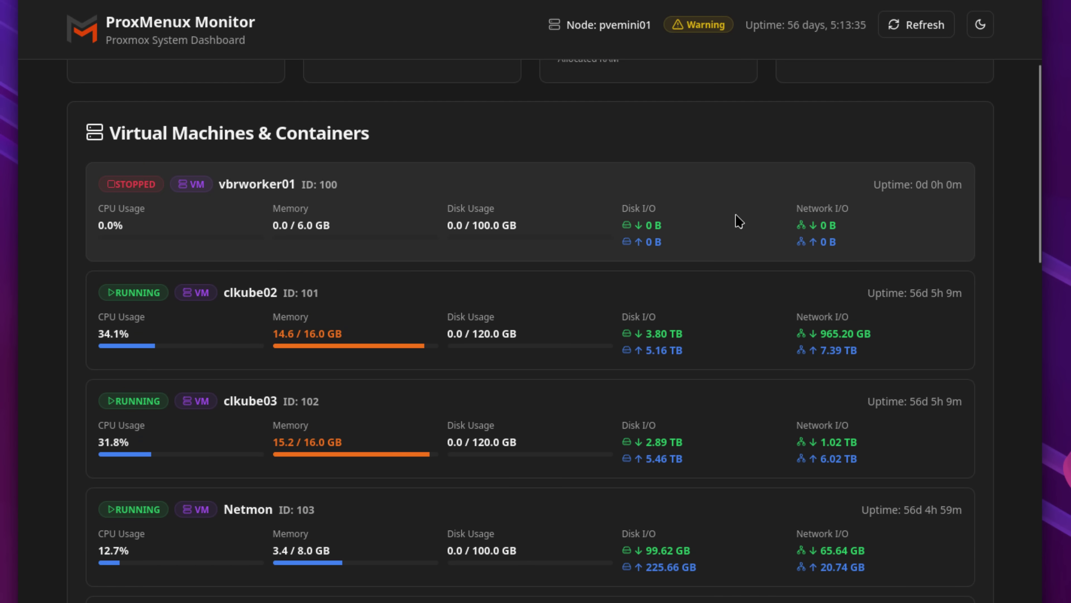
pyautogui.scroll(-2, 736, 221)
pyautogui.scroll(-2, 736, 221)
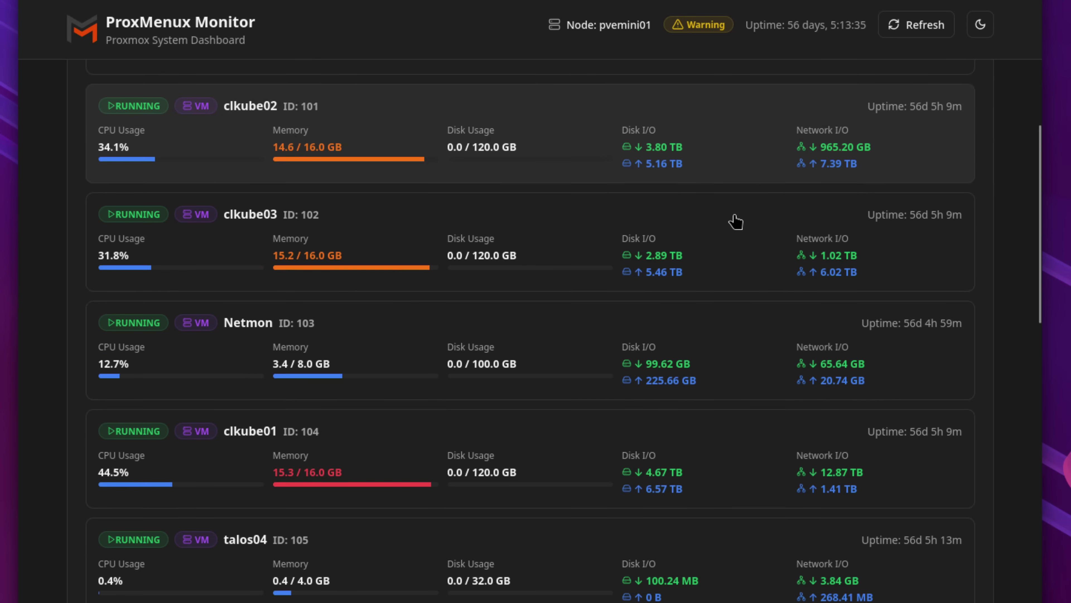
pyautogui.scroll(-2, 736, 221)
pyautogui.scroll(-2, 736, 222)
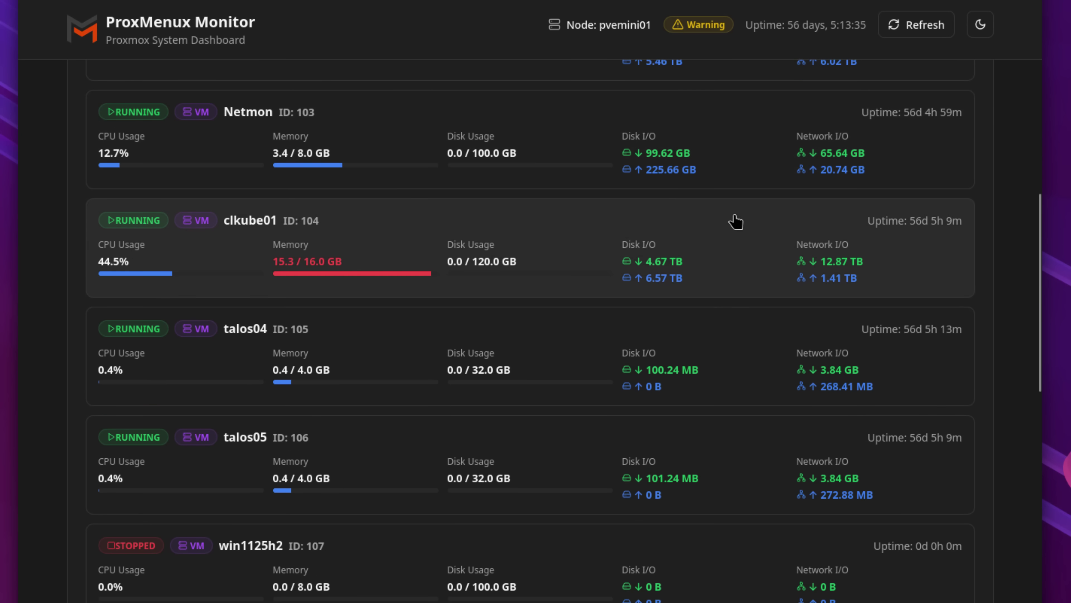
pyautogui.scroll(-4, 736, 221)
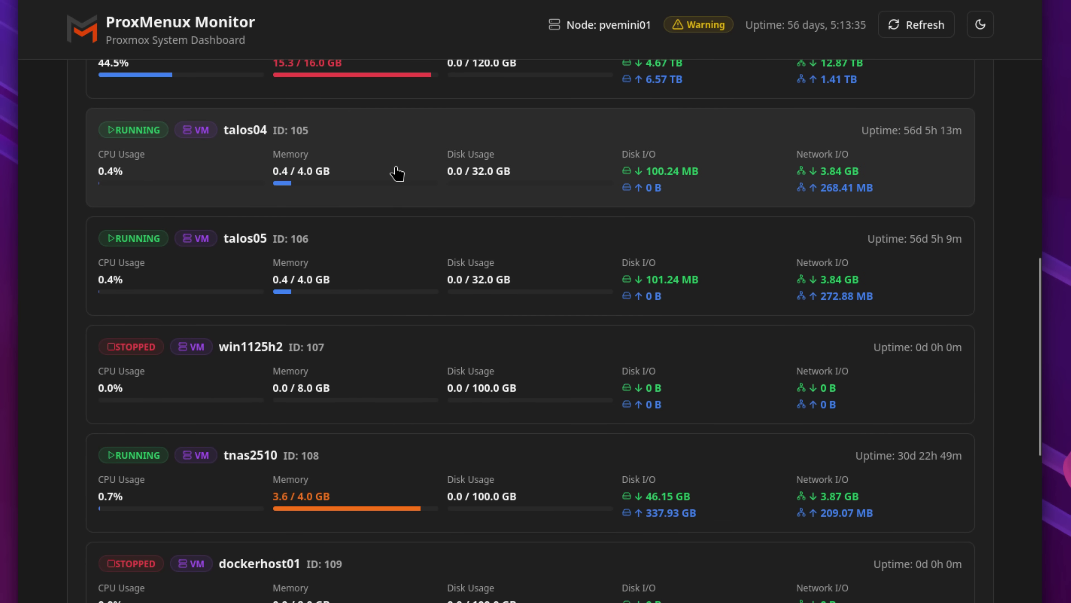
# View talos04's details, close them, and scroll back to the top of the list
pyautogui.click(396, 172)
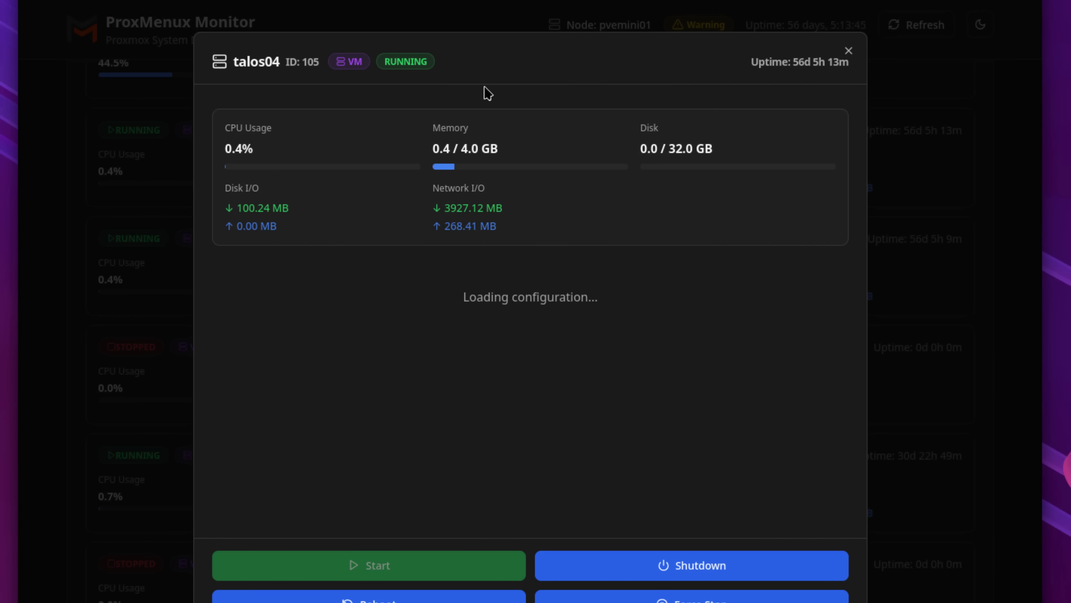
pyautogui.click(848, 51)
pyautogui.scroll(10, 1017, 269)
pyautogui.scroll(5, 1018, 269)
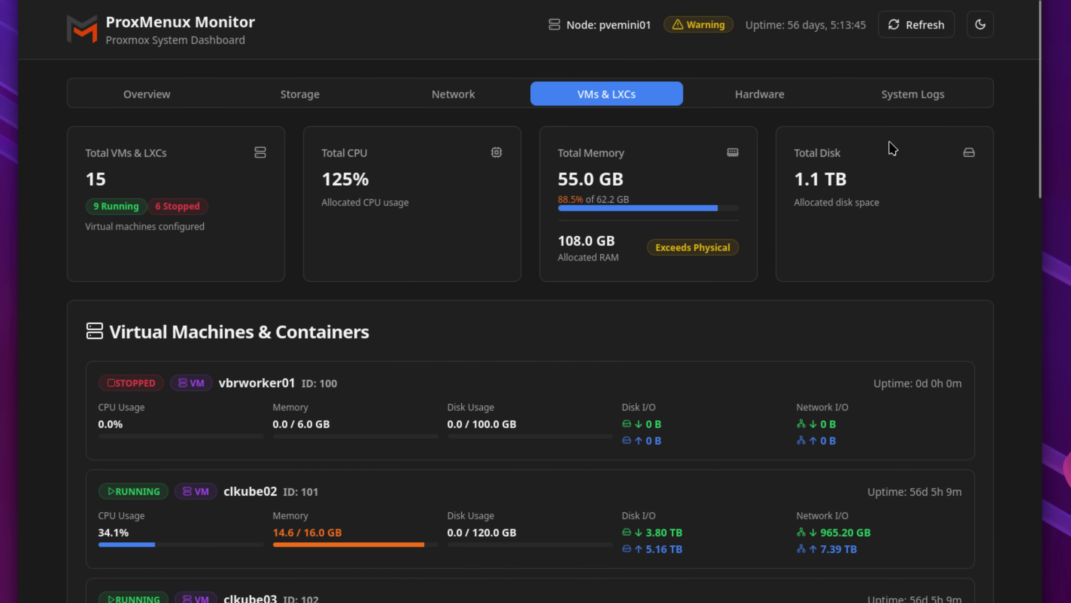
pyautogui.click(767, 101)
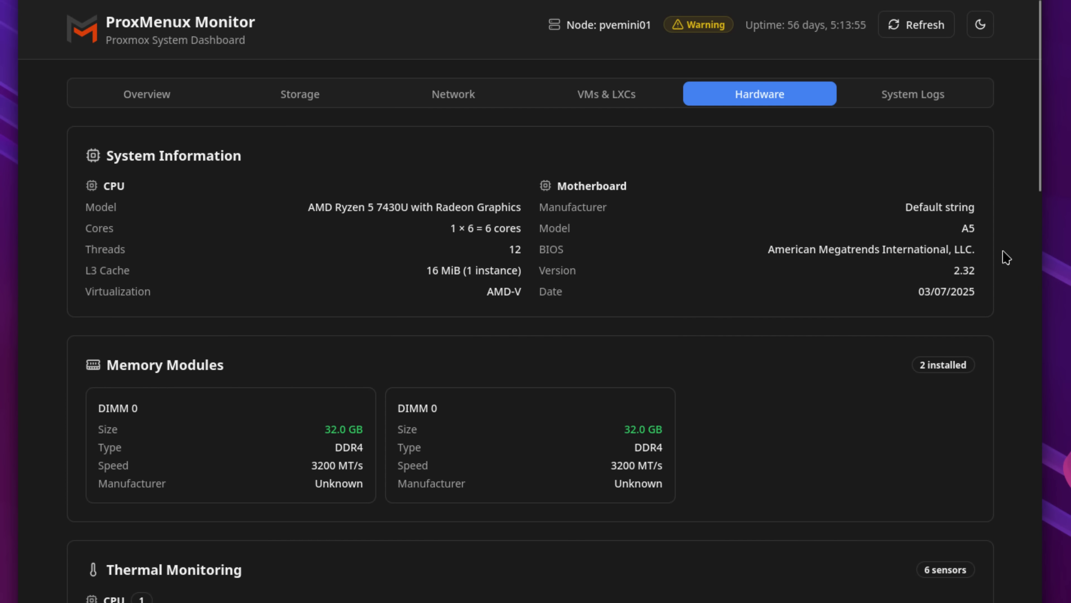
pyautogui.scroll(-5, 969, 225)
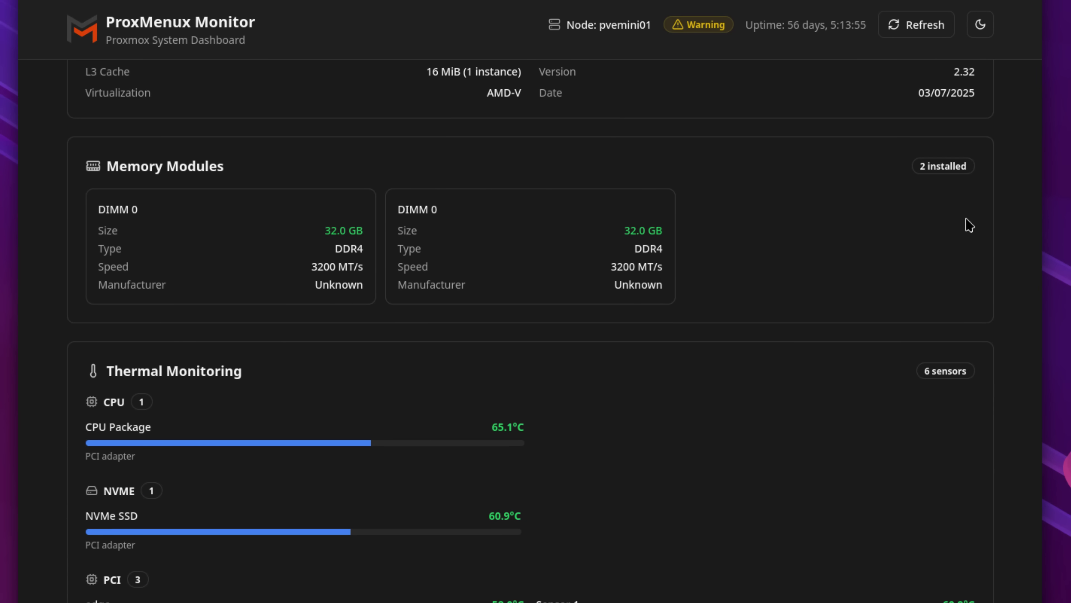
pyautogui.scroll(-3, 969, 226)
pyautogui.scroll(-3, 968, 225)
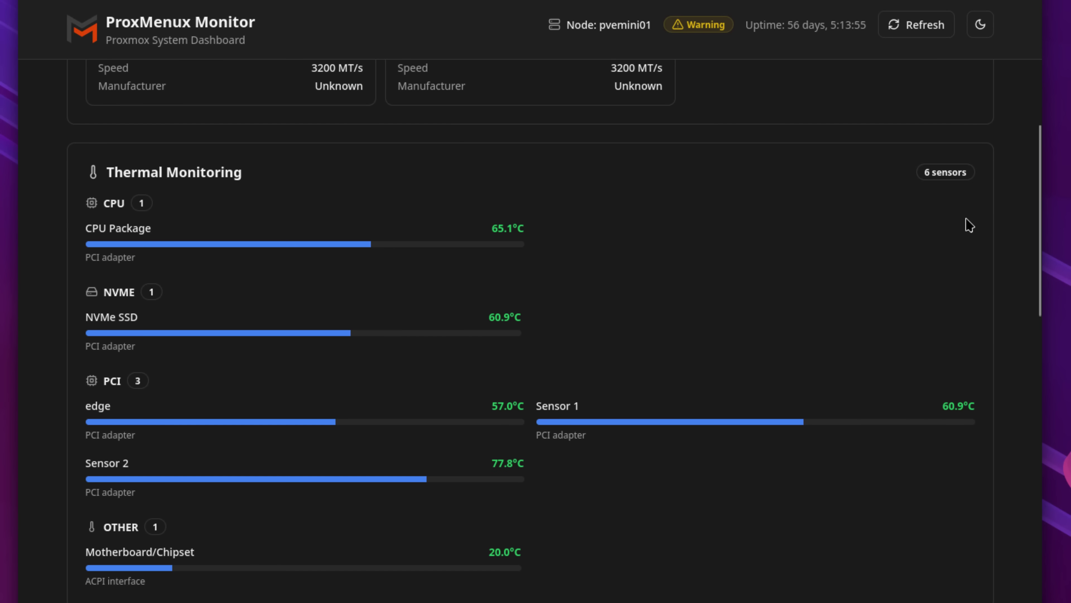
pyautogui.scroll(-3, 969, 225)
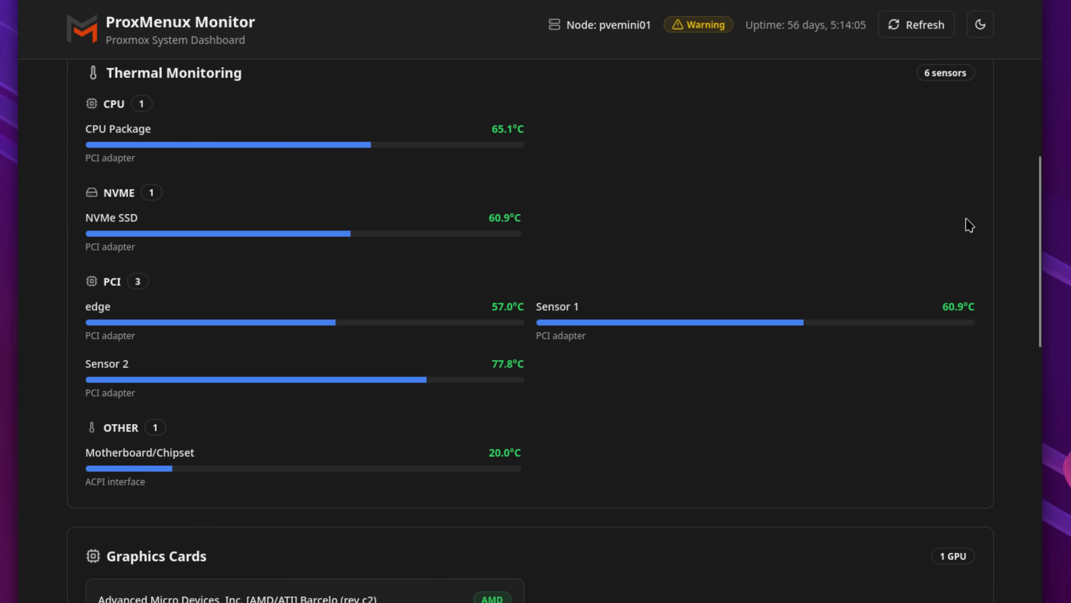
pyautogui.scroll(-6, 969, 225)
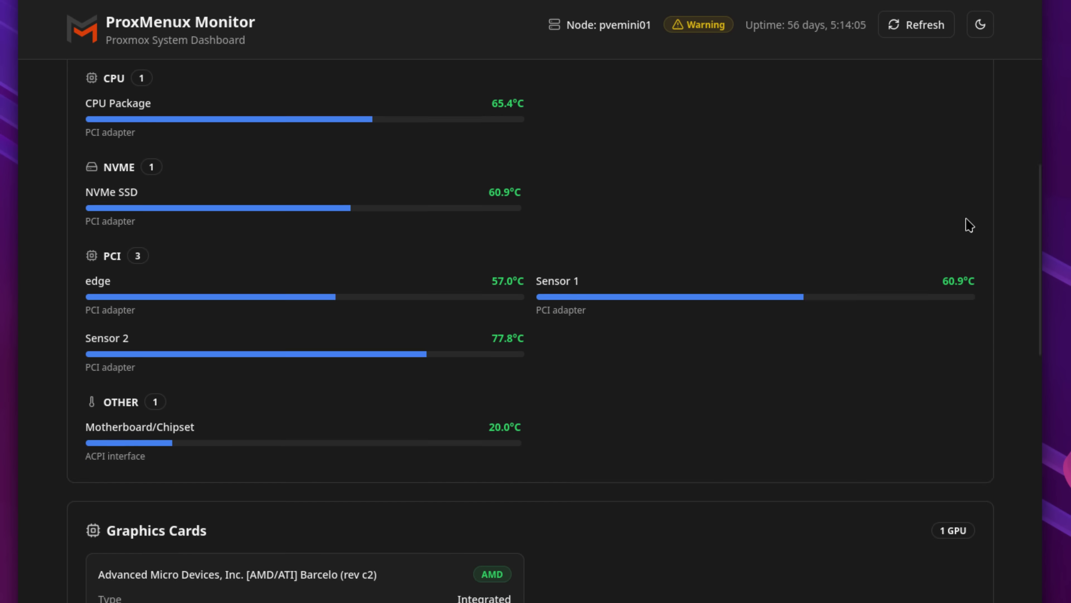
pyautogui.scroll(-3, 969, 225)
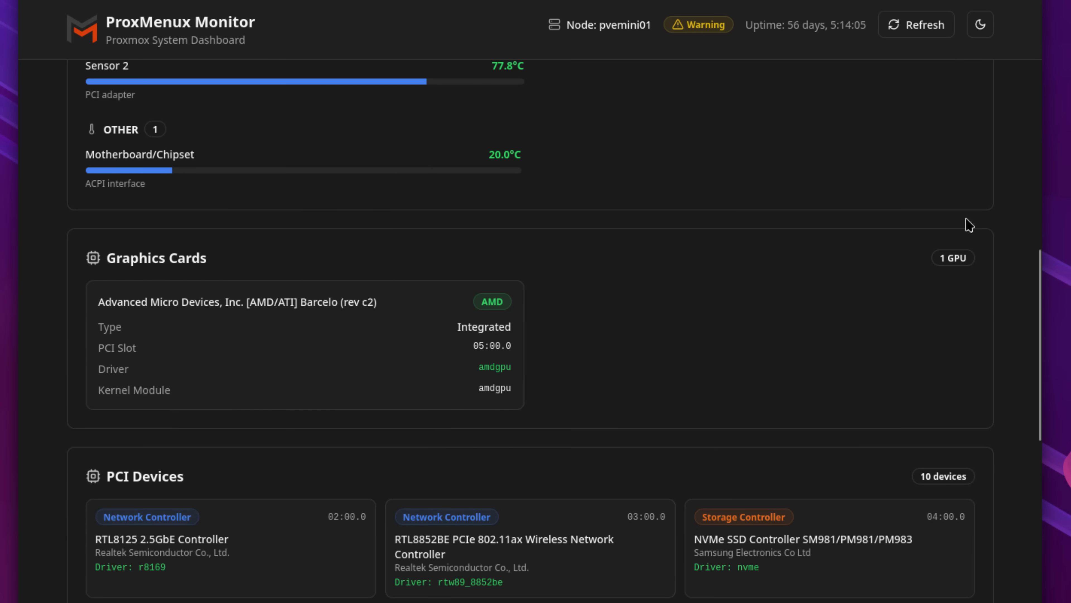
pyautogui.scroll(-12, 968, 226)
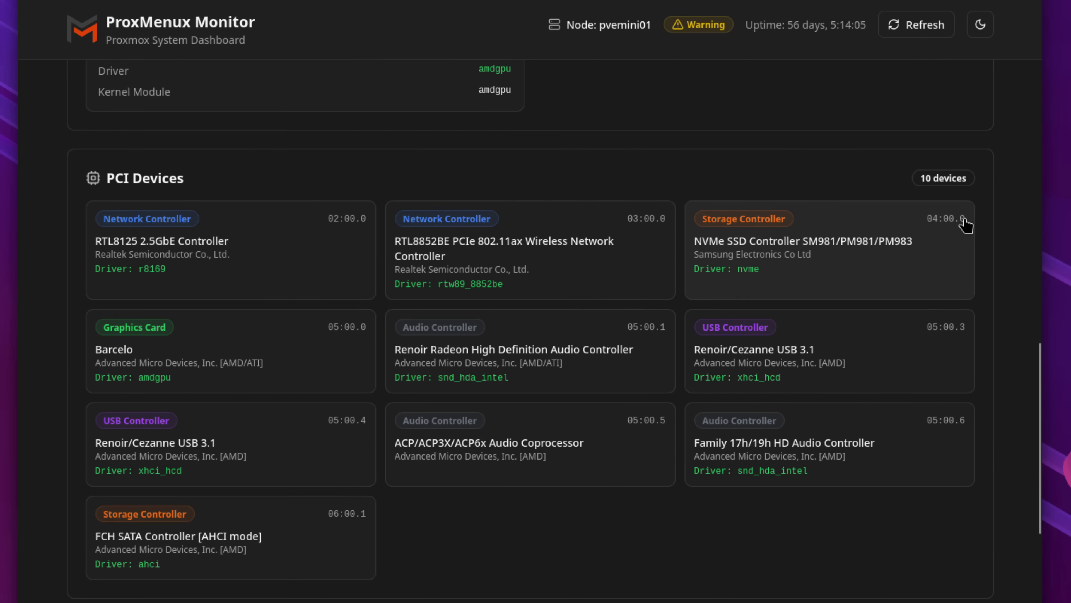
pyautogui.scroll(-6, 966, 226)
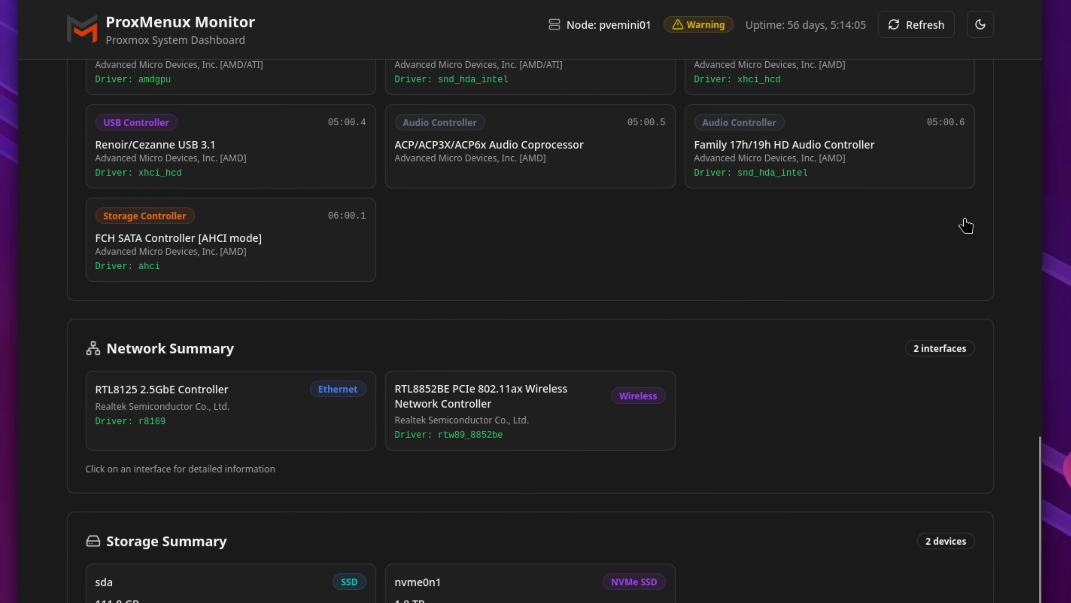
pyautogui.scroll(-4, 966, 226)
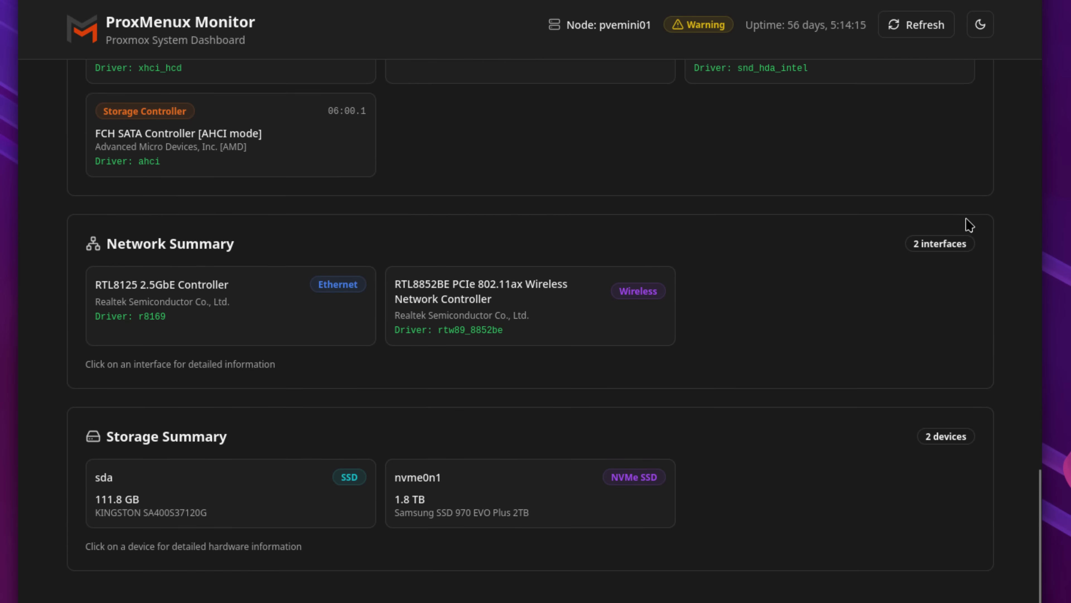
pyautogui.scroll(8, 964, 225)
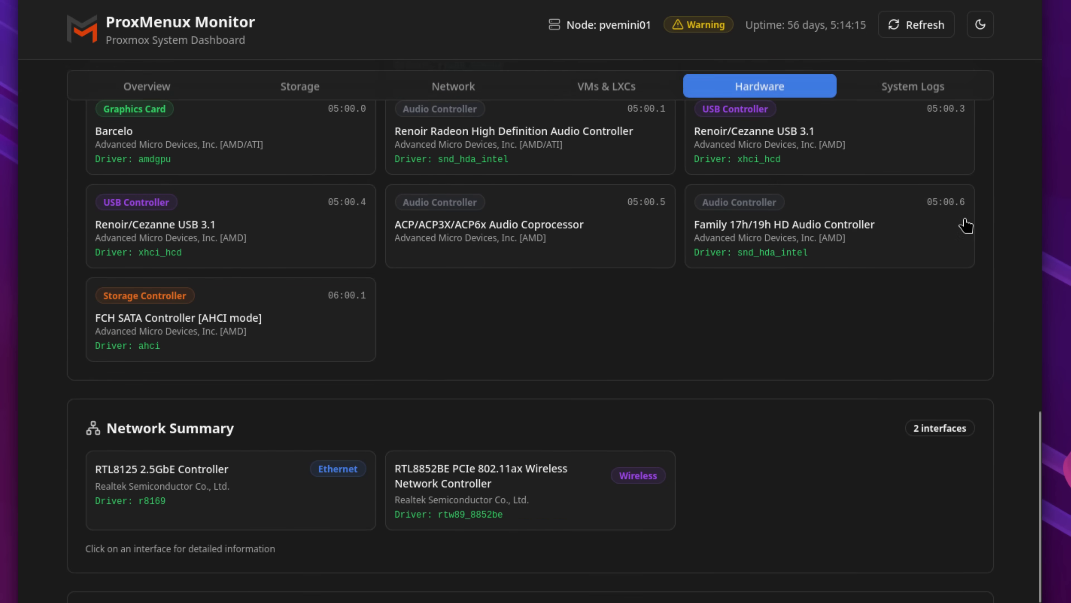
# Switch to System Logs and scroll down and back up through its log entries
pyautogui.click(913, 93)
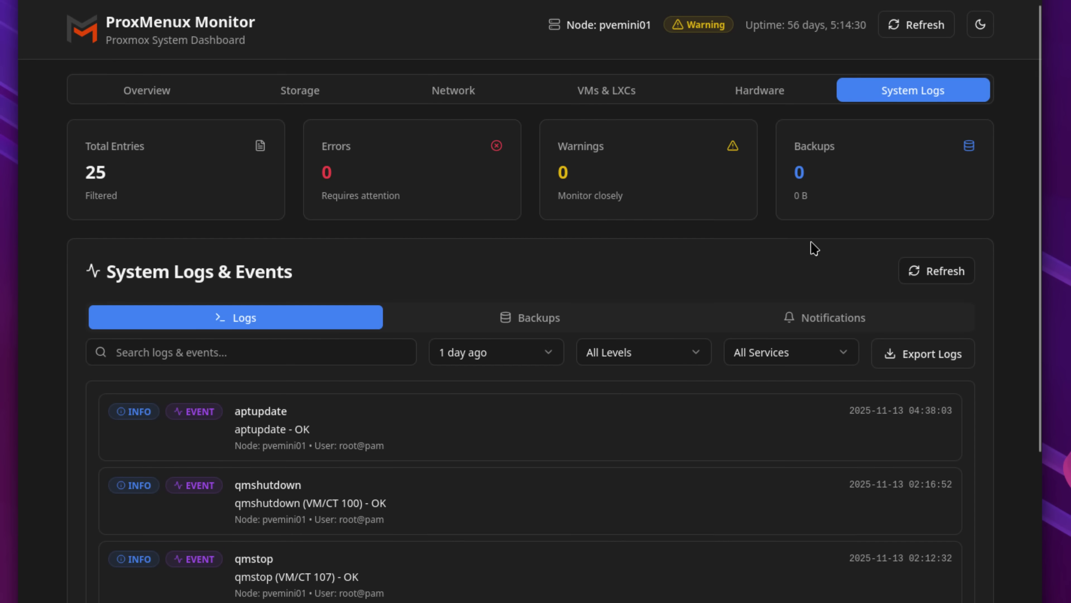
pyautogui.scroll(-7, 813, 244)
pyautogui.scroll(-1, 813, 248)
pyautogui.scroll(5, 773, 284)
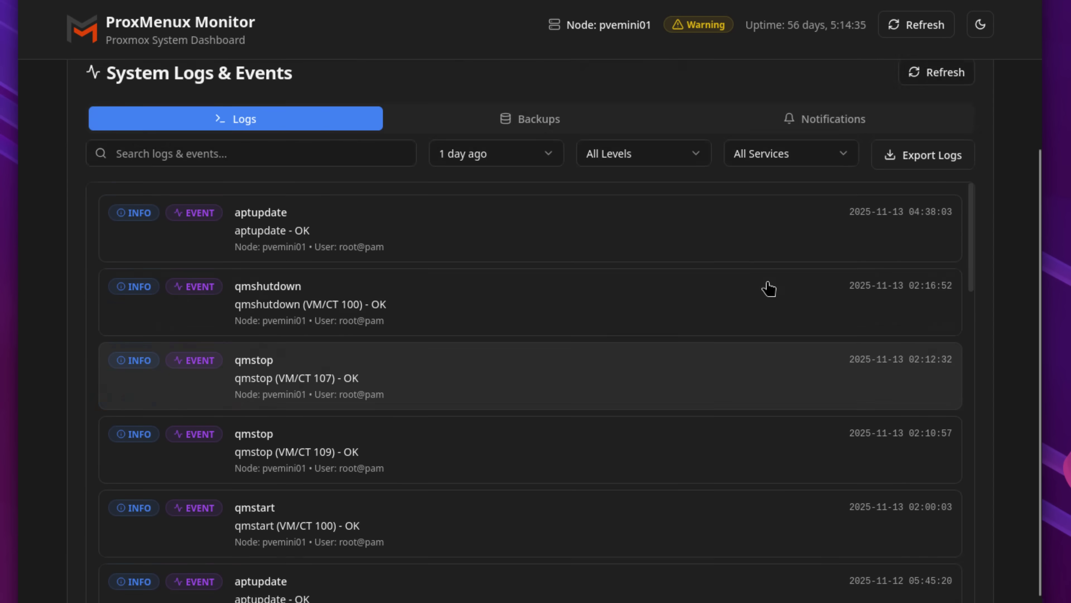
pyautogui.scroll(3, 772, 288)
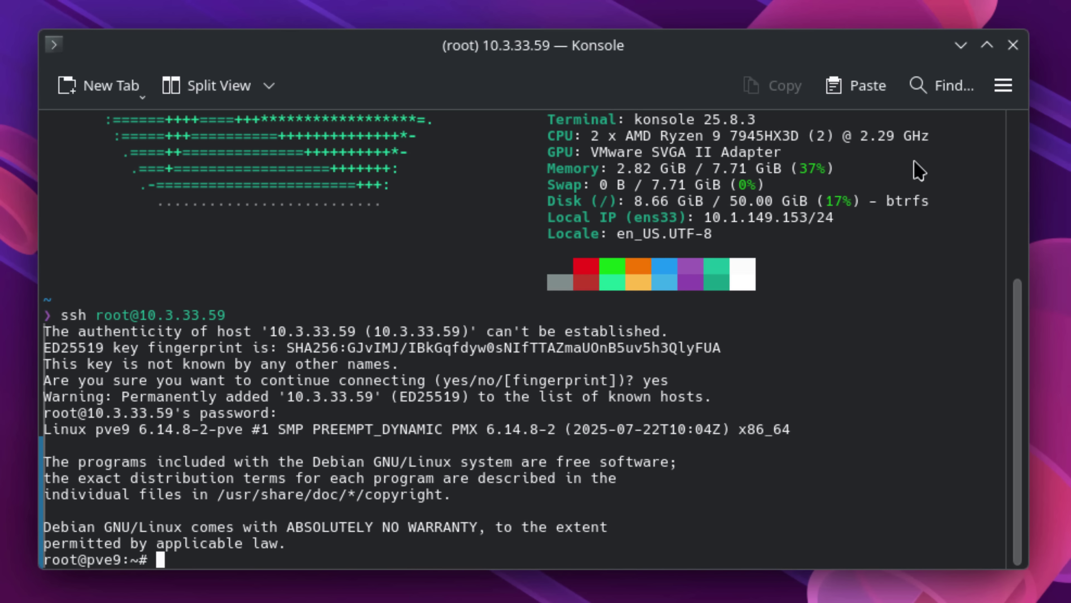
# Paste the ProxMenux install command into the root shell and run it
pyautogui.rightClick(359, 554)
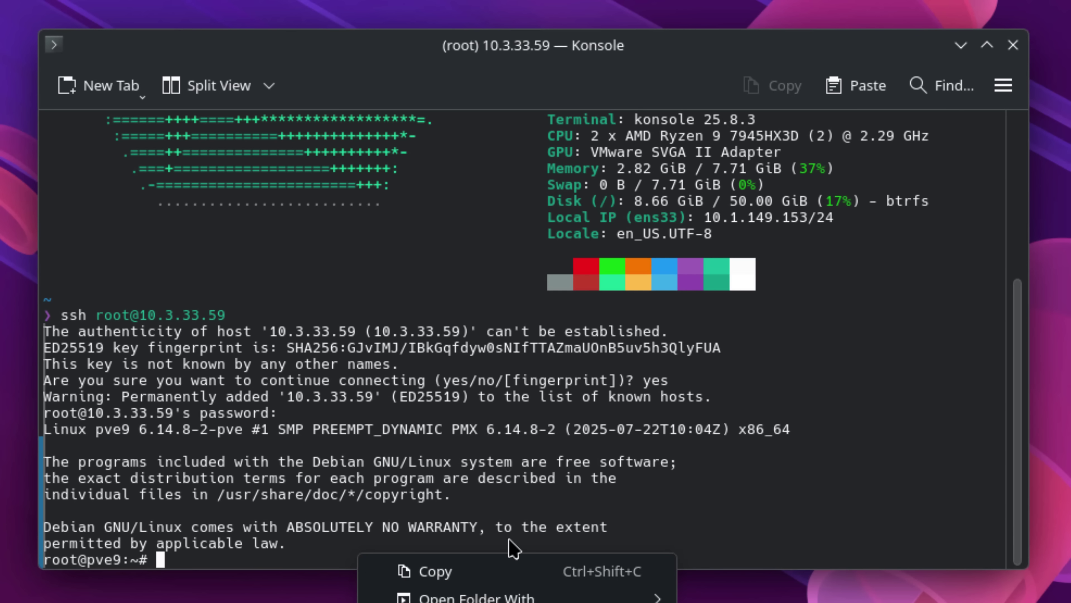
pyautogui.write('bash -c "$(wget -qLO - https://raw.githubusercontent.com/MacRimi/ProxMenux/main/install_proxmenux.sh)"')
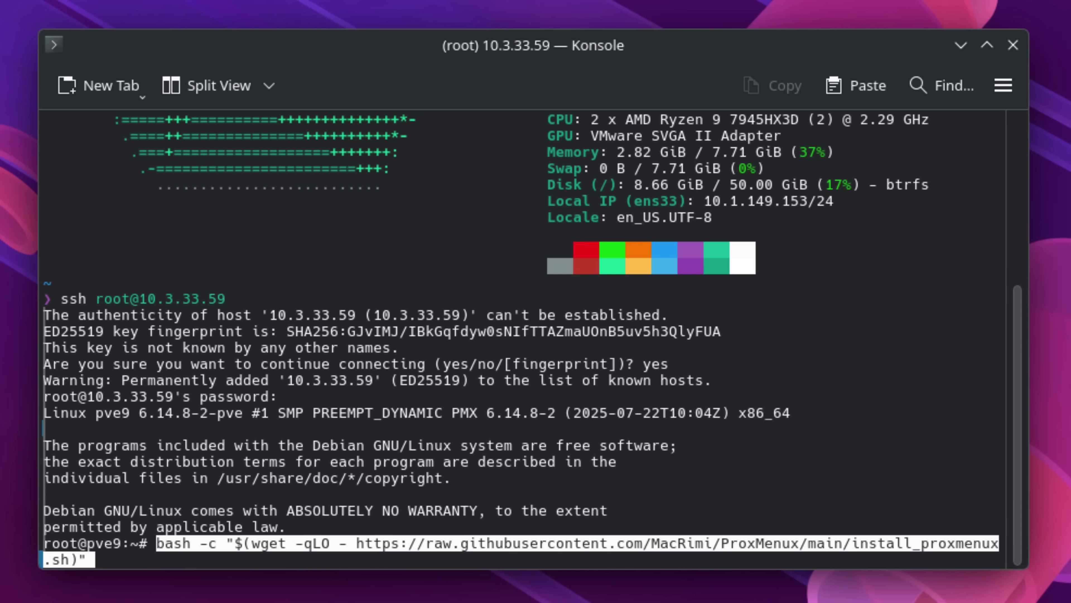
pyautogui.press('Left')
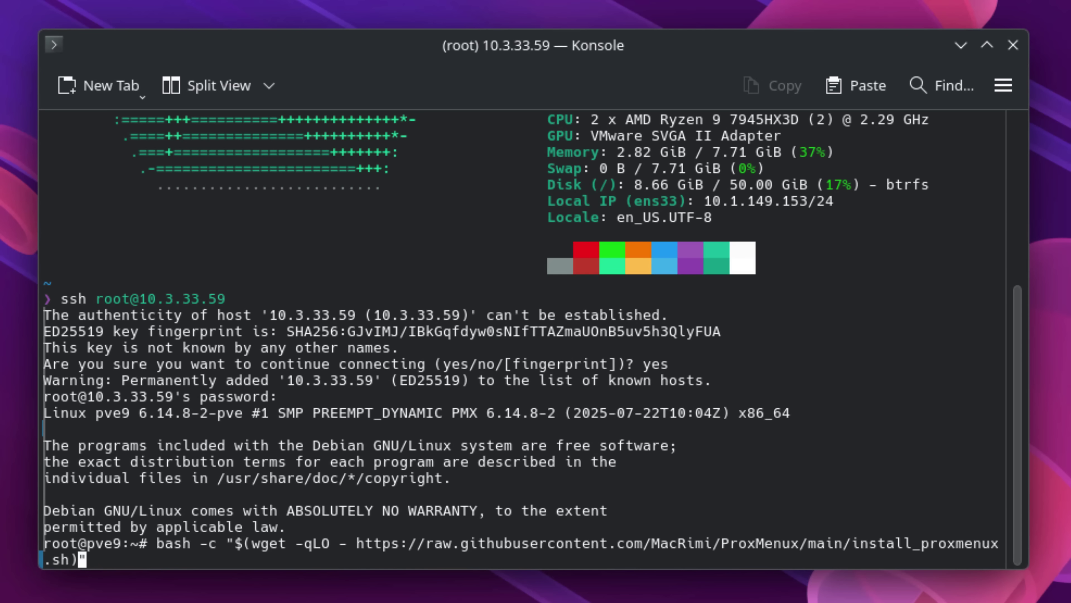
pyautogui.press('Right')
pyautogui.press('Return')
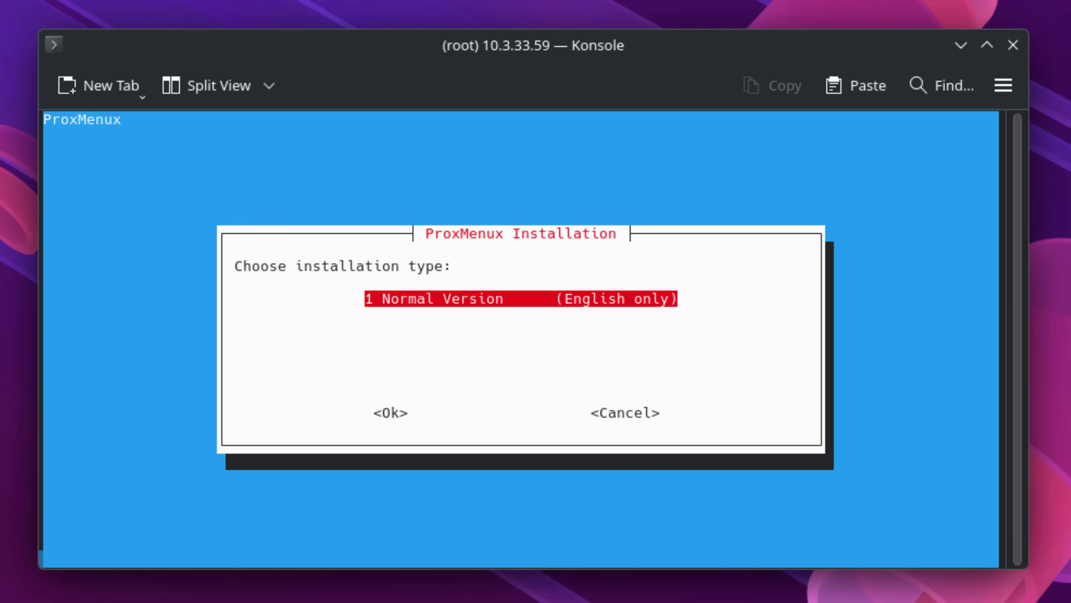
# Install the Normal Version of ProxMenux, confirming Yes, then run the menu command
pyautogui.press('Tab')
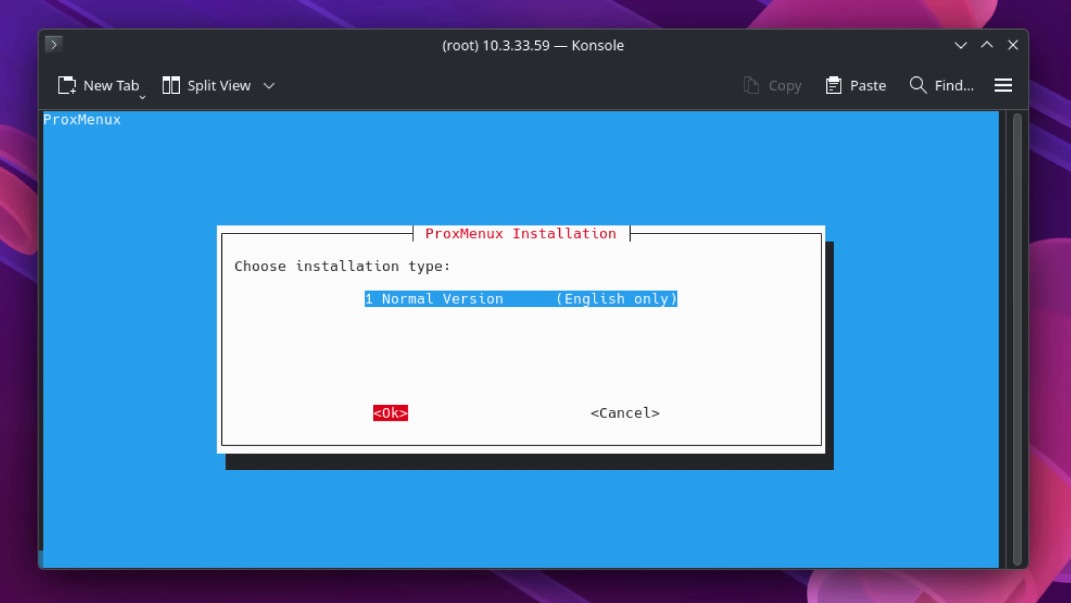
pyautogui.press('Return')
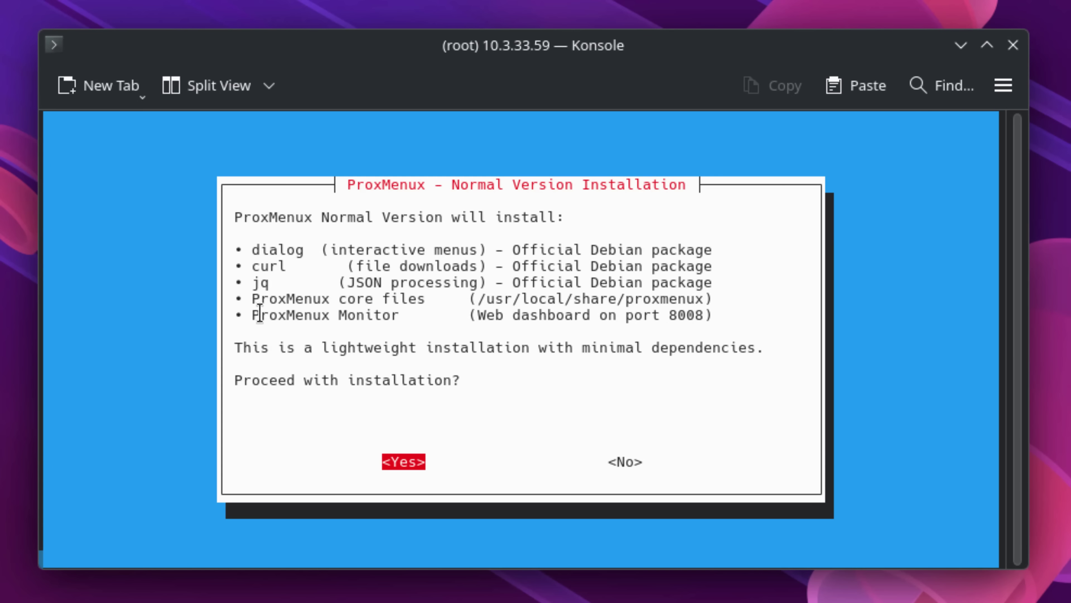
pyautogui.moveTo(254, 314); pyautogui.dragTo(417, 317)
pyautogui.click(433, 383)
pyautogui.press('Return')
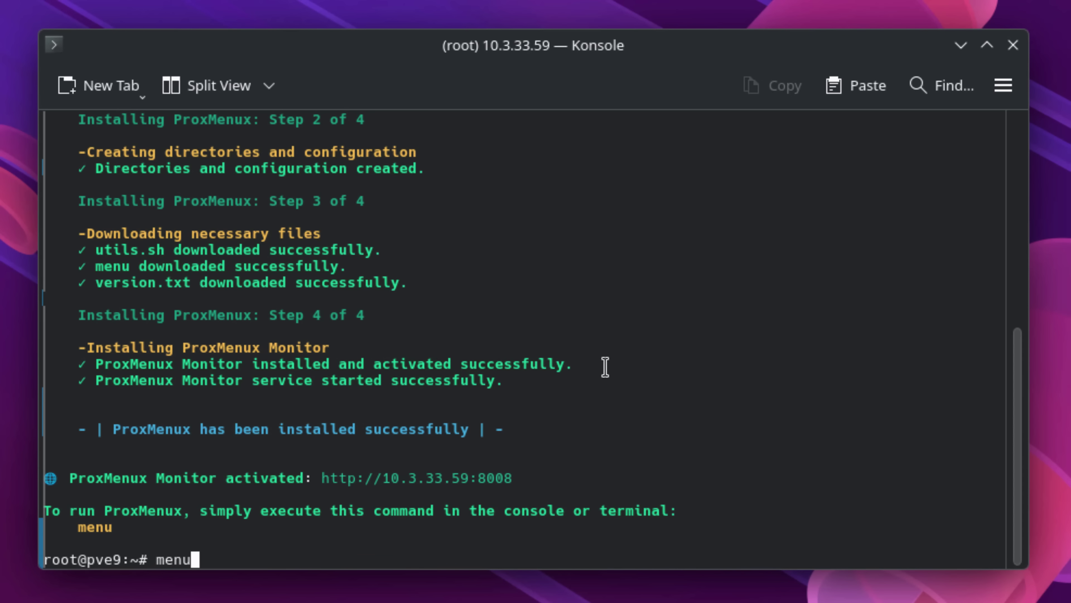
pyautogui.press('Return')
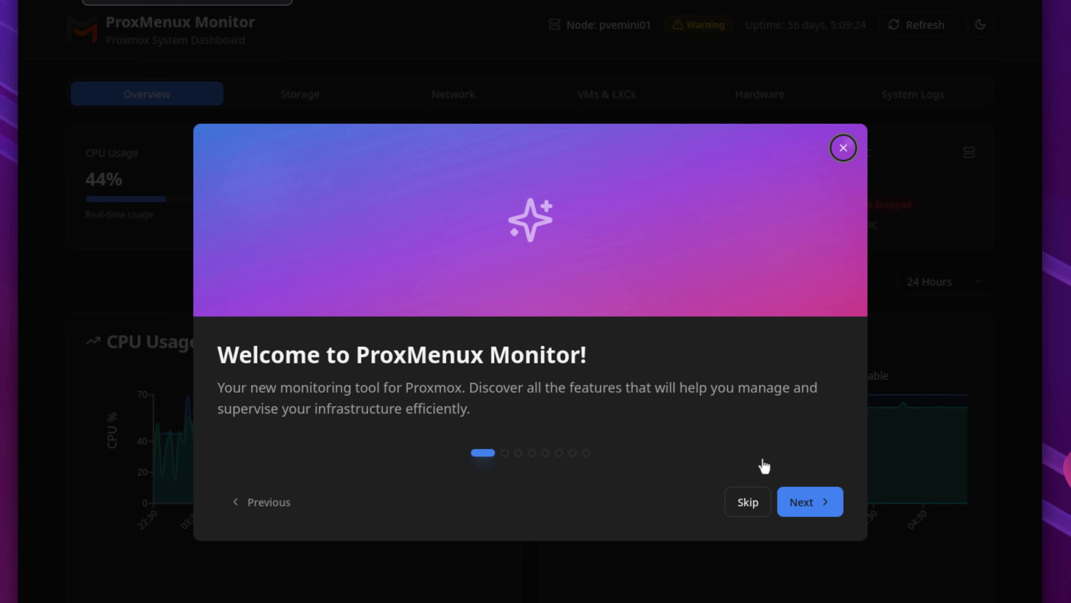
# Advance the tour through System Overview, Storage, Network, VMs, Hardware and System Logs to the last page
pyautogui.click(803, 503)
pyautogui.click(804, 506)
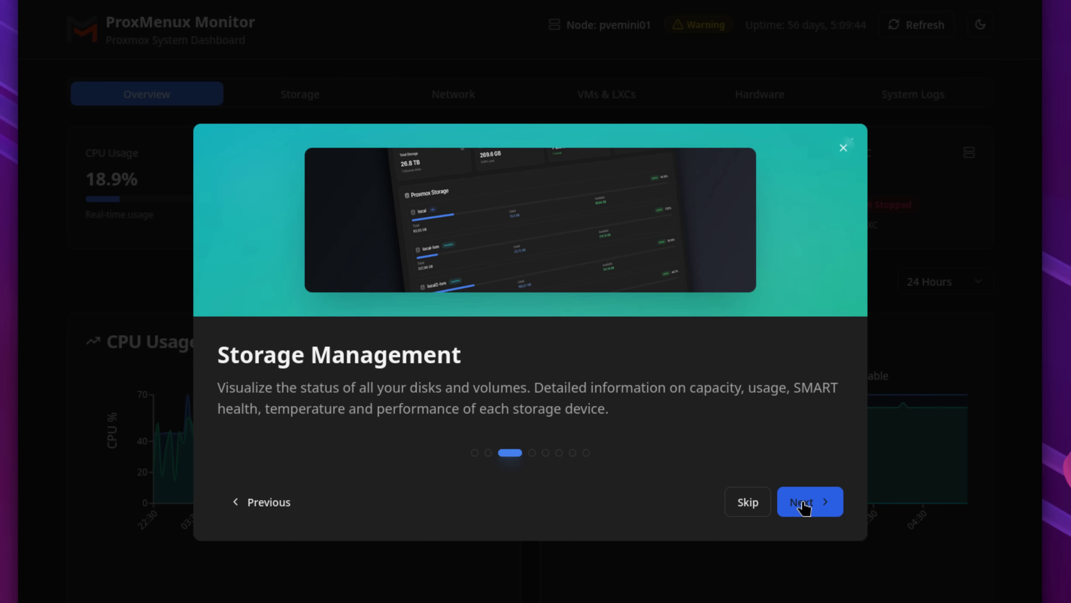
pyautogui.click(805, 506)
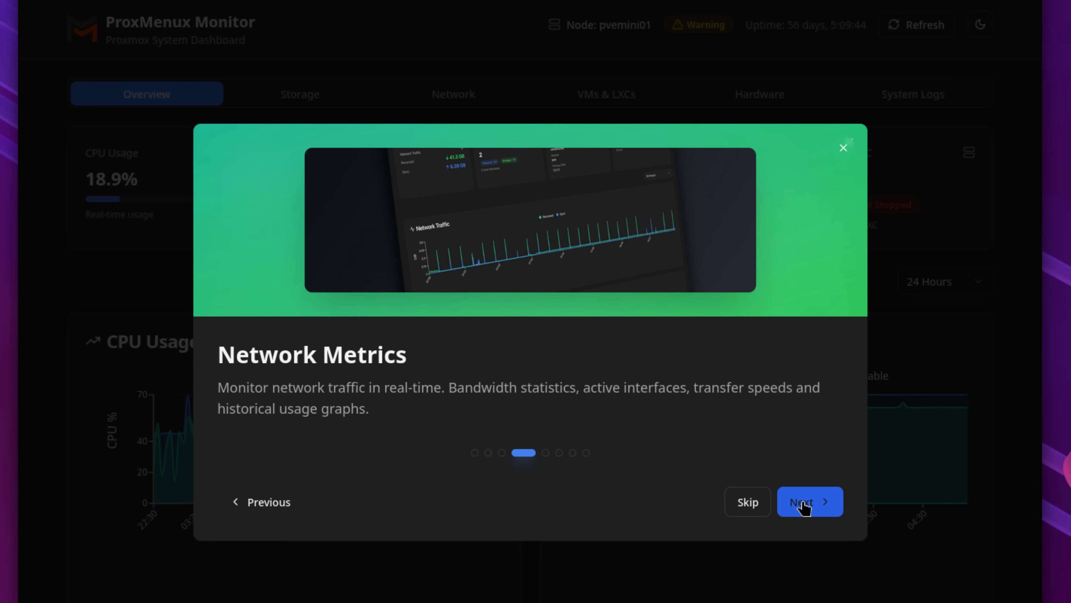
pyautogui.click(804, 506)
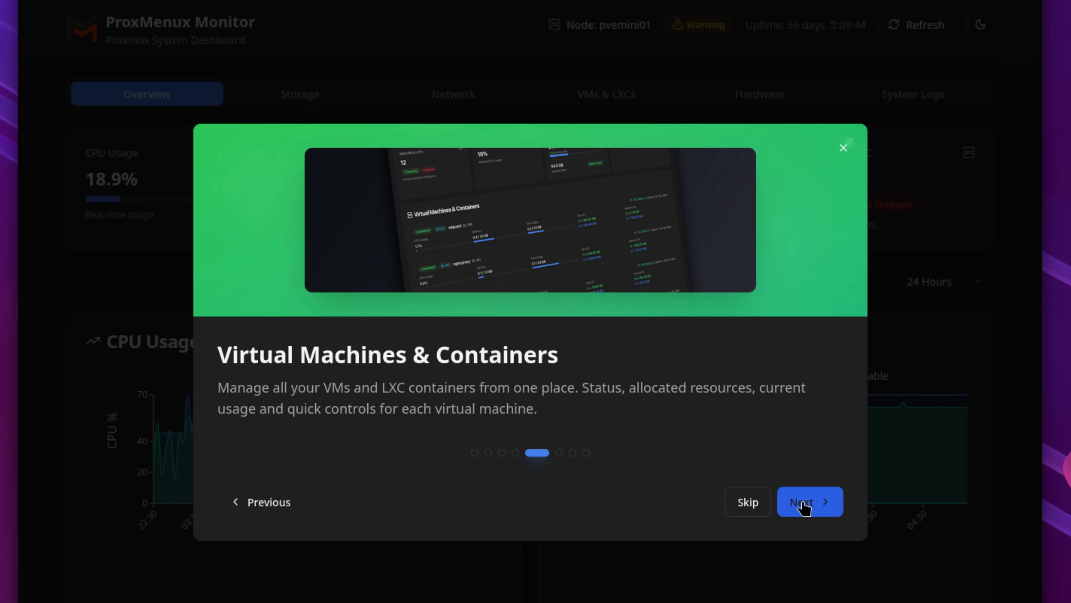
pyautogui.click(804, 506)
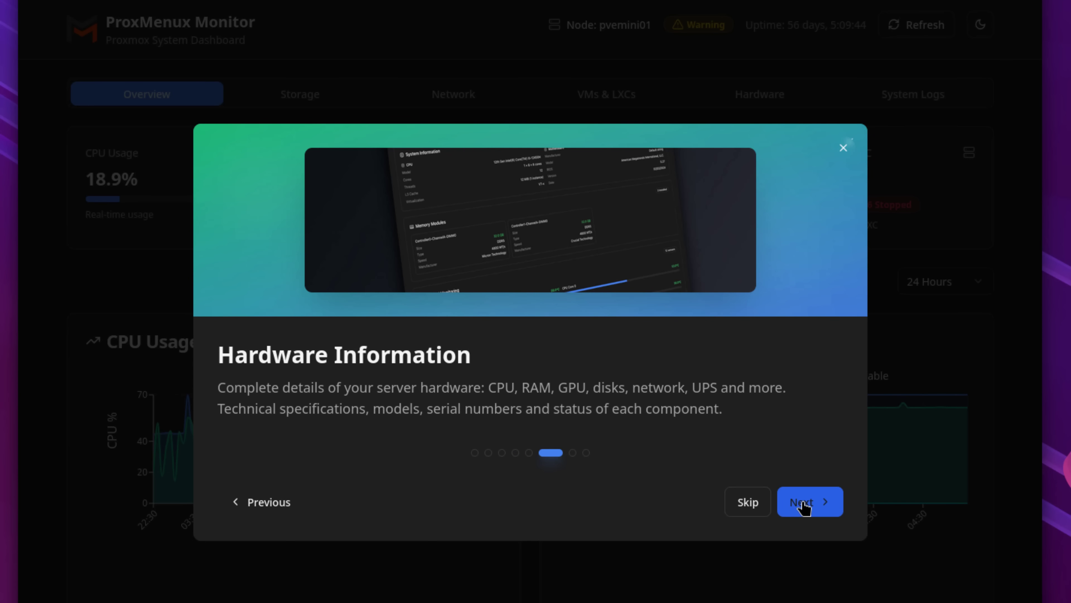
pyautogui.click(804, 506)
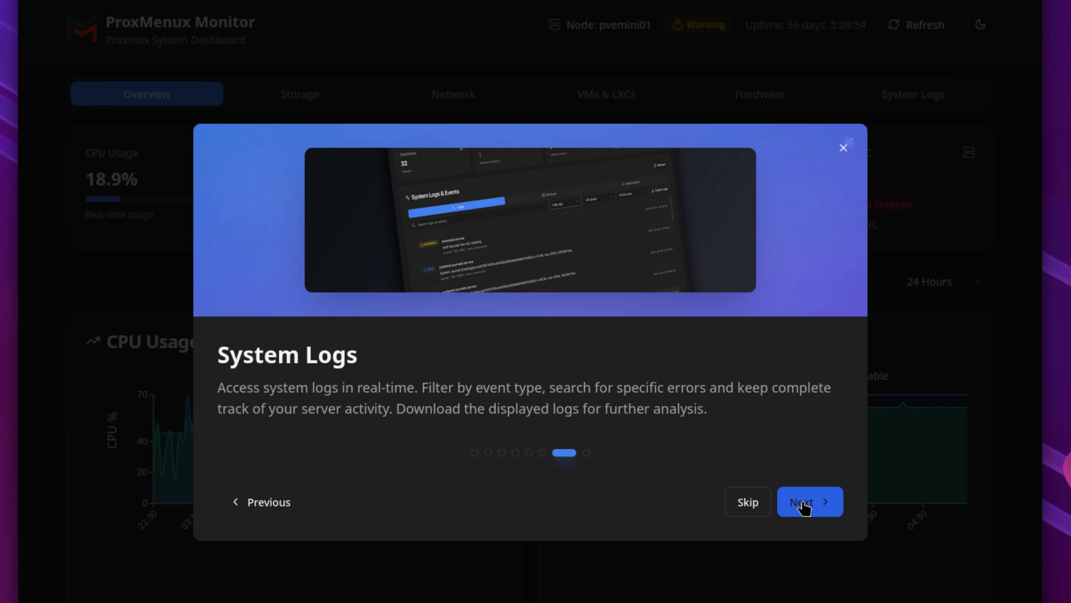
pyautogui.click(804, 506)
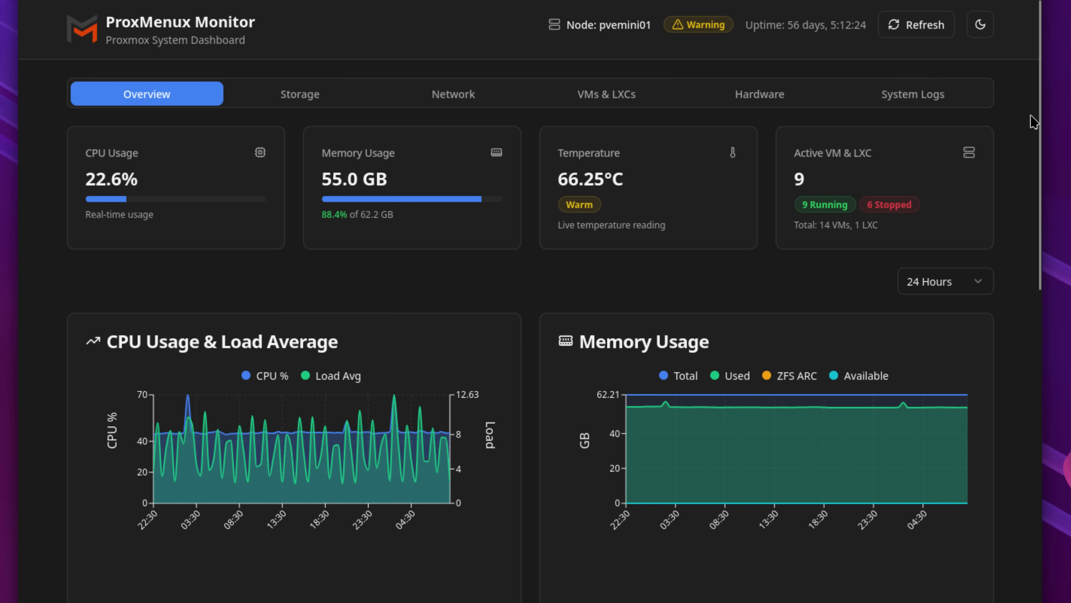
# Scroll down through the Overview page
pyautogui.scroll(-3, 1040, 127)
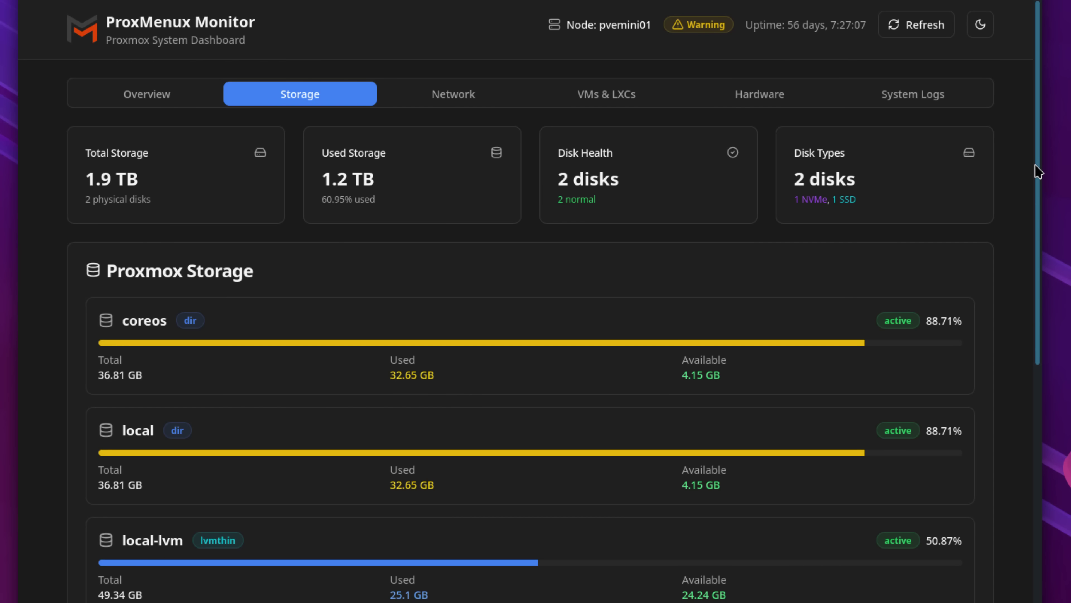
pyautogui.moveTo(1037, 171); pyautogui.dragTo(1038, 274)
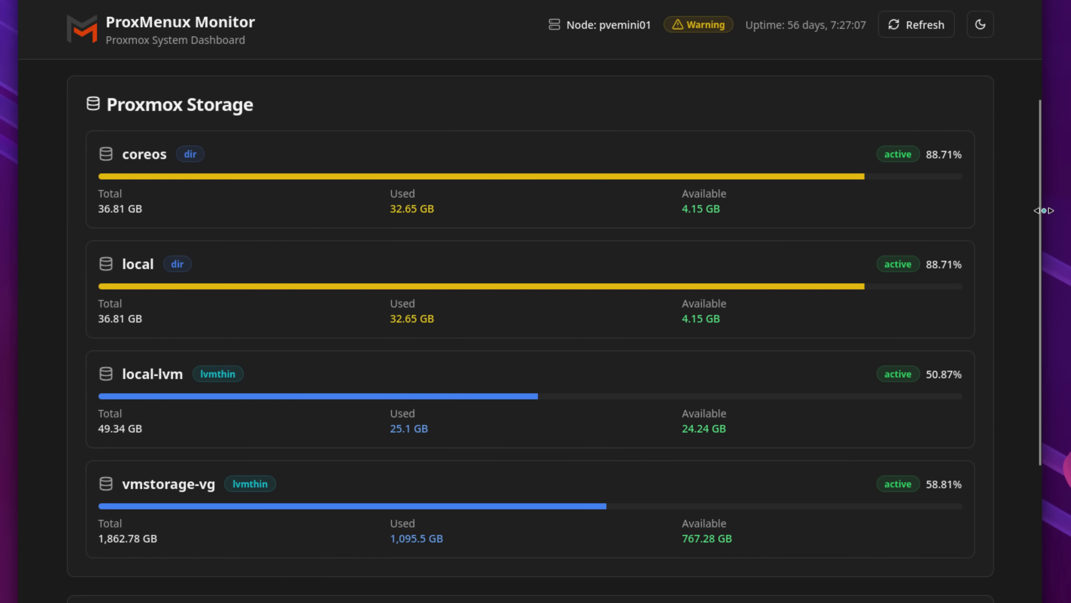
pyautogui.moveTo(1042, 219); pyautogui.dragTo(1043, 463)
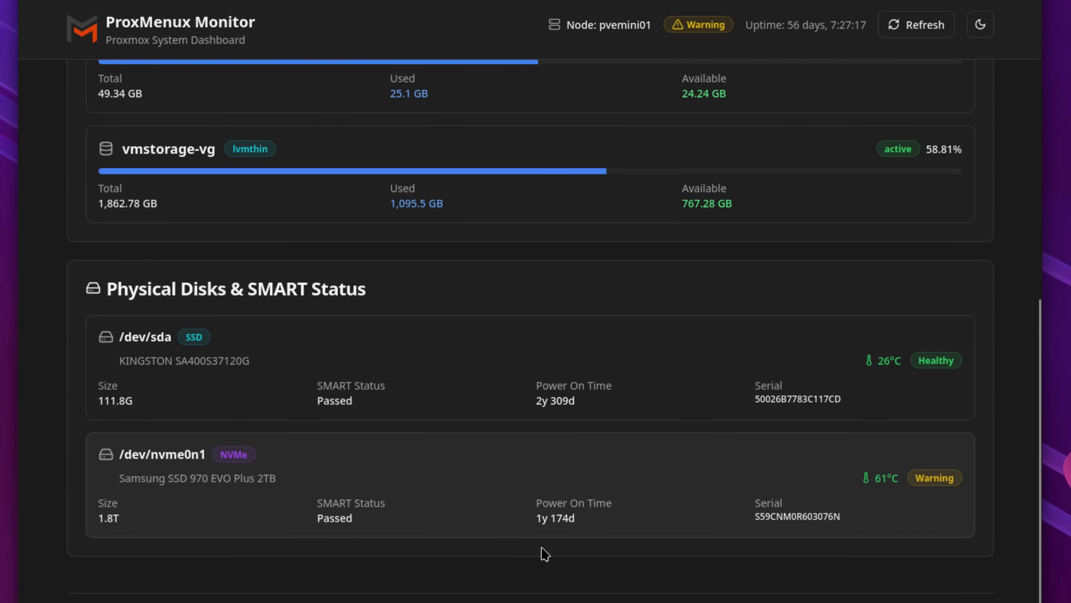
pyautogui.click(936, 478)
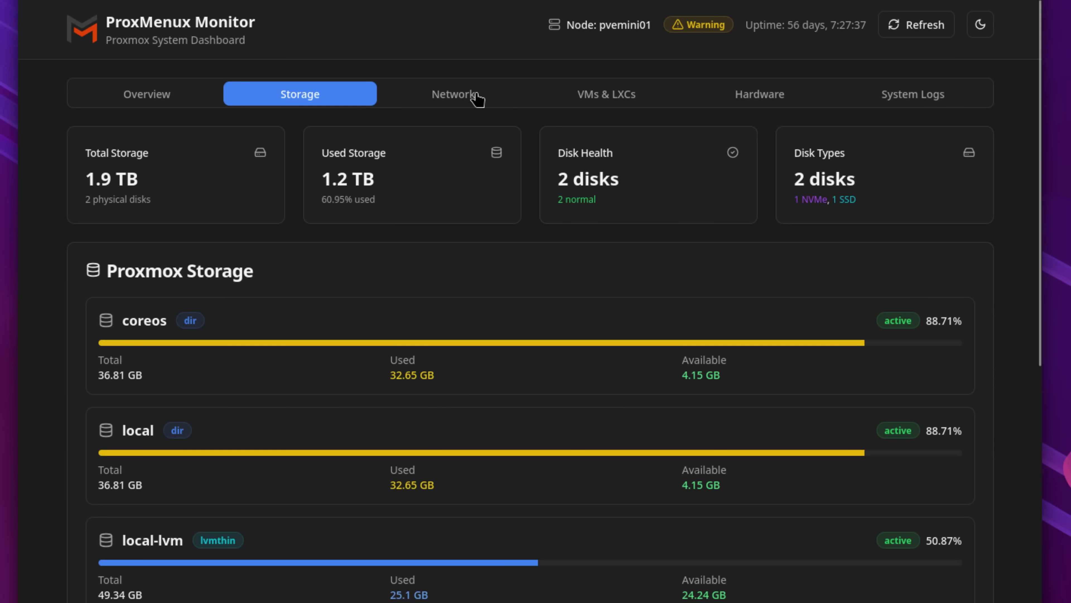
# Open the Network tab and scroll down to its VM & LXC interfaces
pyautogui.click(474, 97)
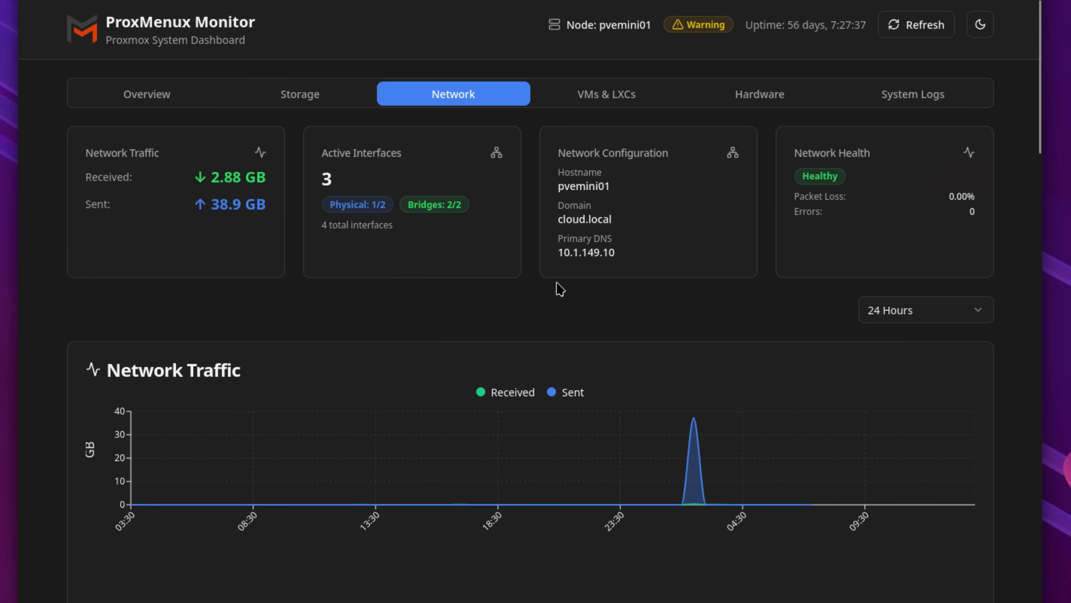
pyautogui.scroll(-5, 557, 287)
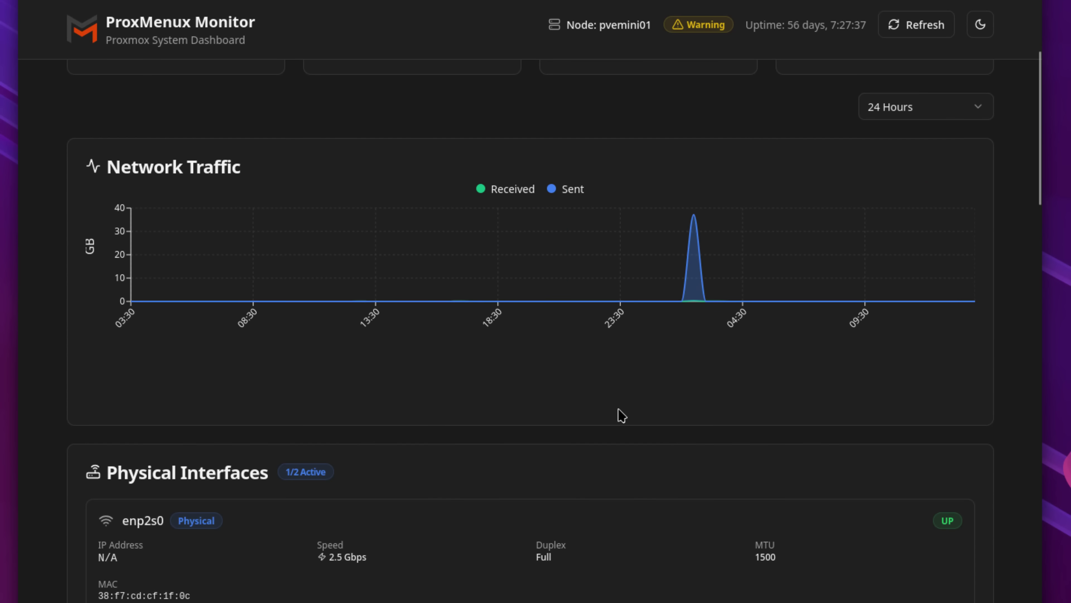
pyautogui.scroll(-12, 619, 416)
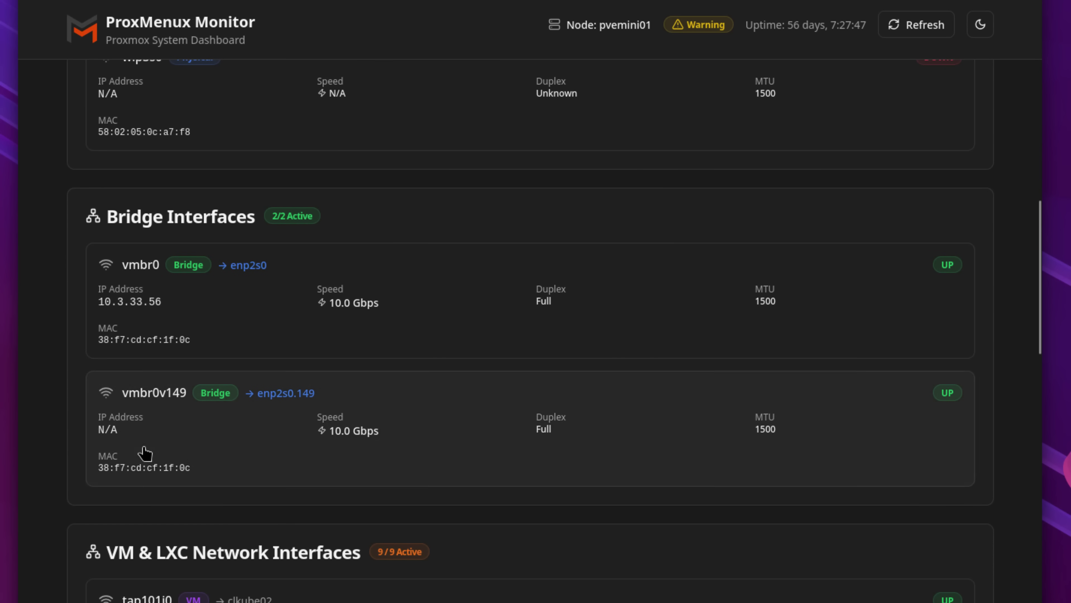
pyautogui.scroll(-2, 395, 275)
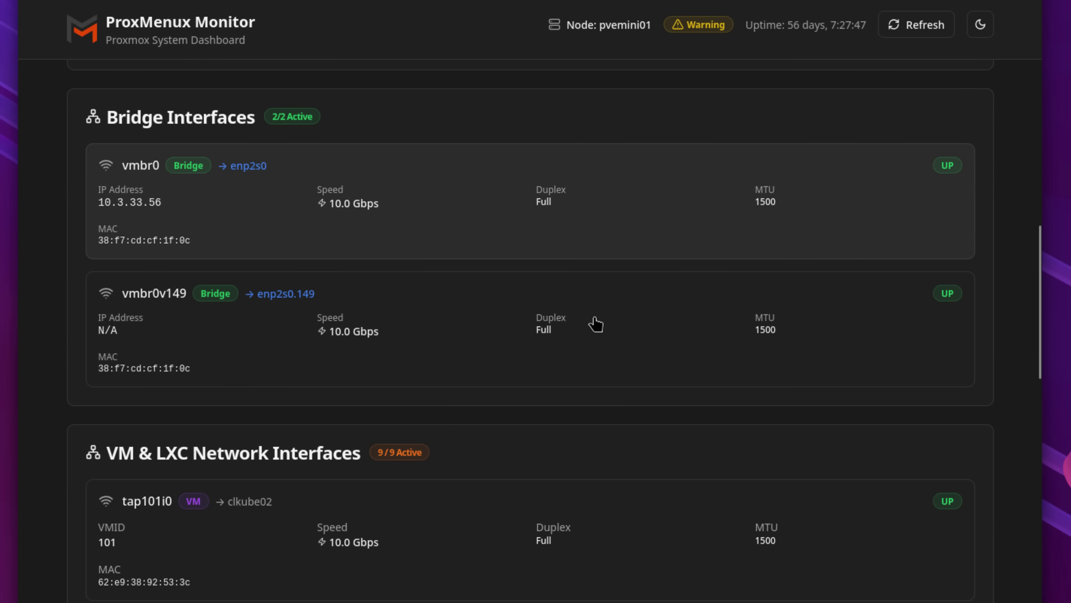
pyautogui.scroll(-4, 742, 393)
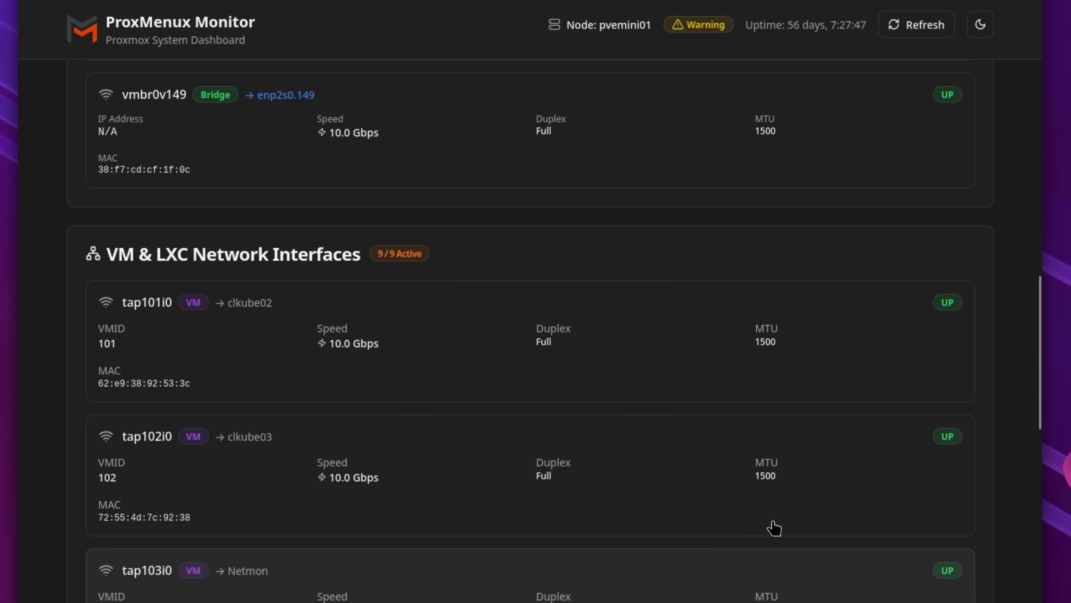
pyautogui.scroll(-6, 774, 526)
pyautogui.scroll(-8, 774, 528)
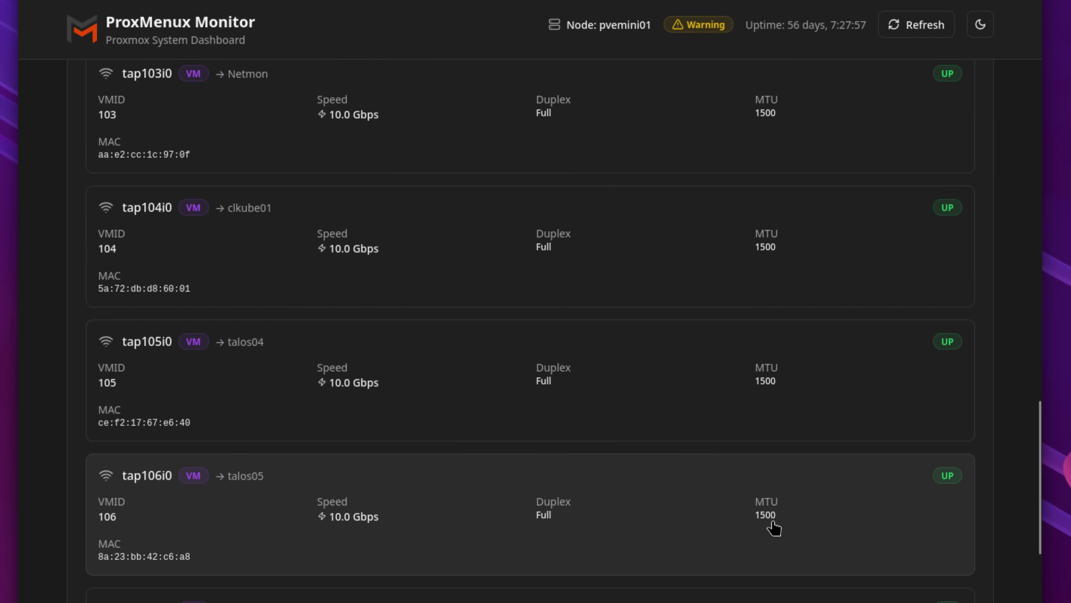
pyautogui.scroll(-2, 774, 527)
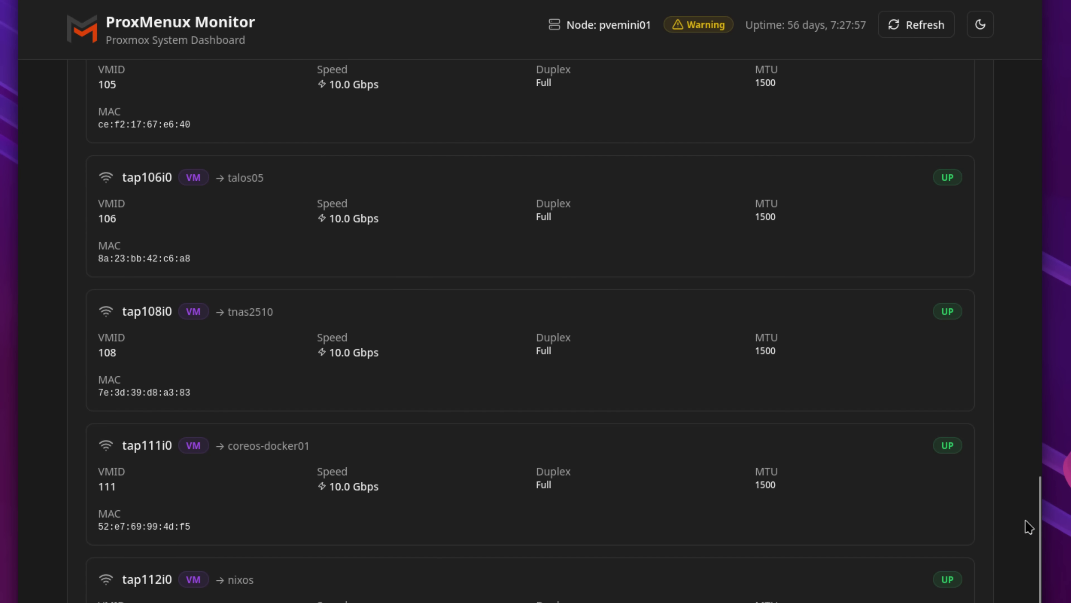
pyautogui.moveTo(1038, 523); pyautogui.dragTo(1038, 46)
# Open the VMs & LXCs overview and scroll down the machine list to clkube02
pyautogui.click(613, 101)
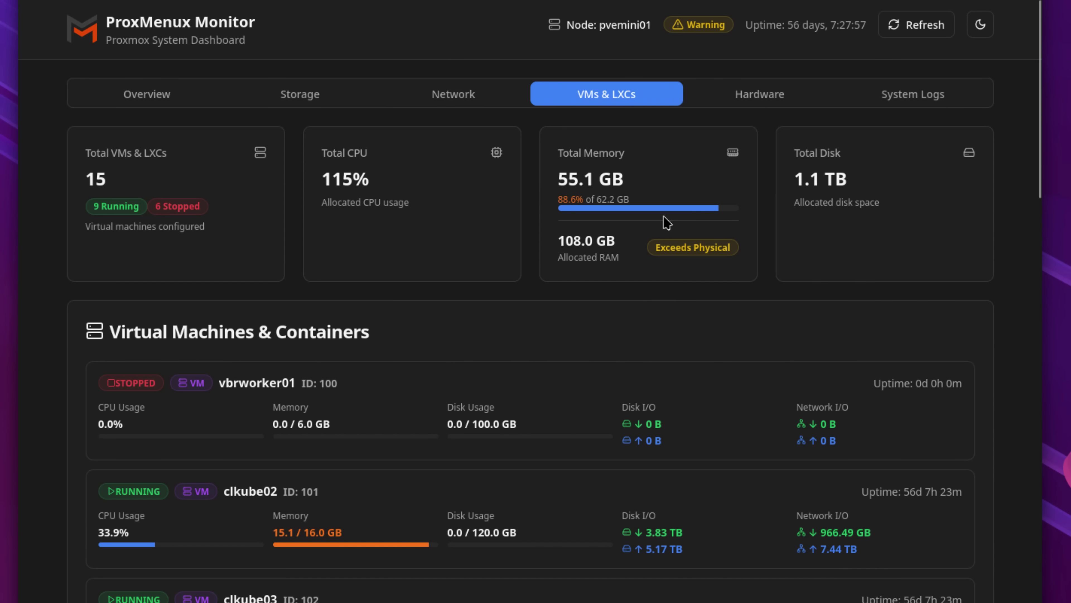
pyautogui.scroll(-2, 666, 222)
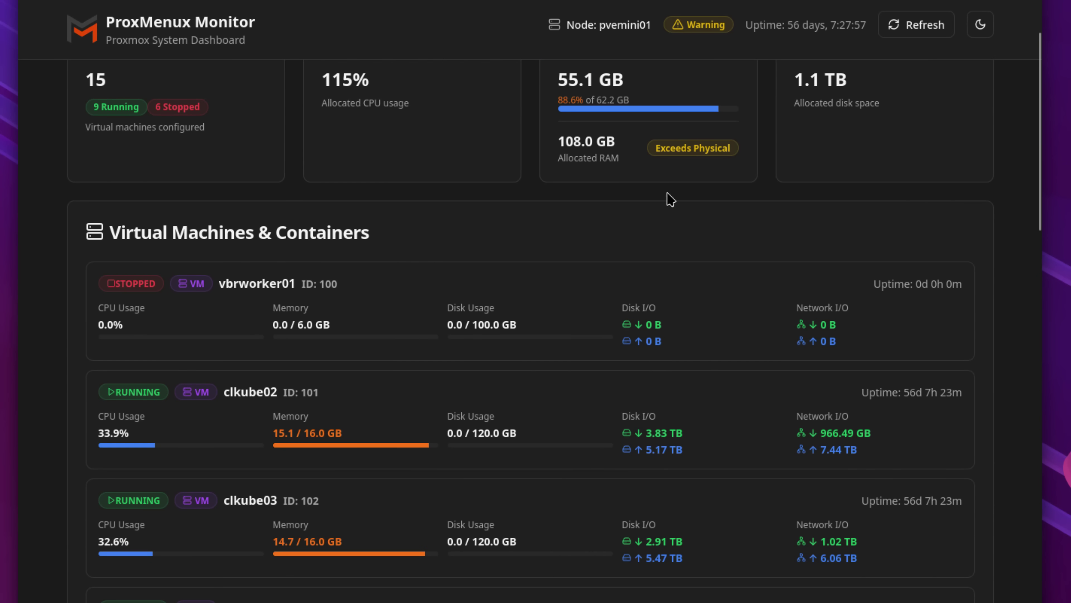
pyautogui.scroll(-2, 689, 145)
pyautogui.scroll(-2, 689, 145)
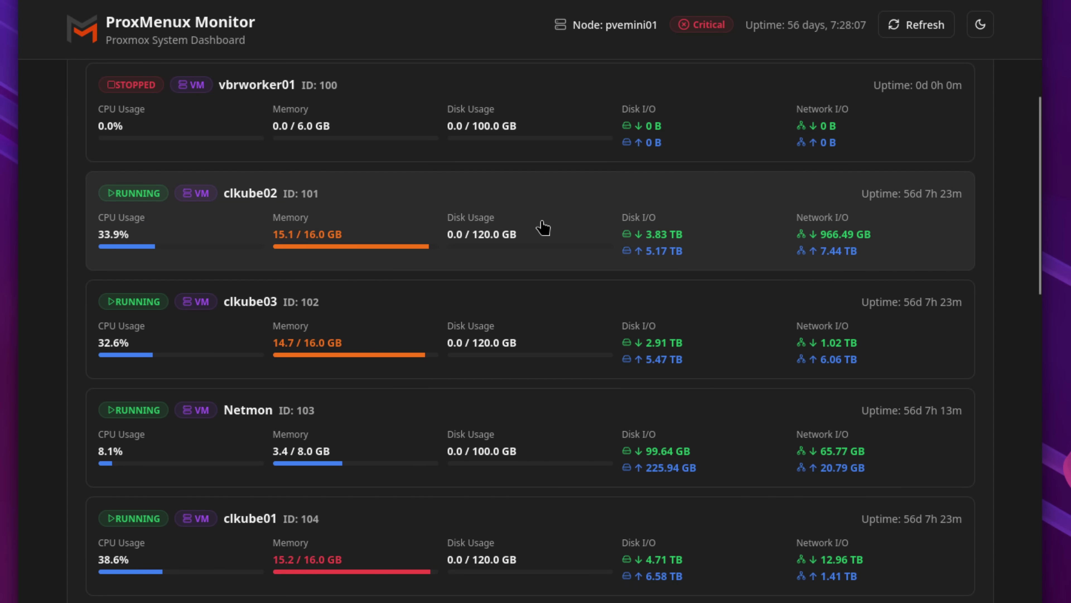
# Open clkube02's details and expand +Info to scroll through its full configuration
pyautogui.click(543, 228)
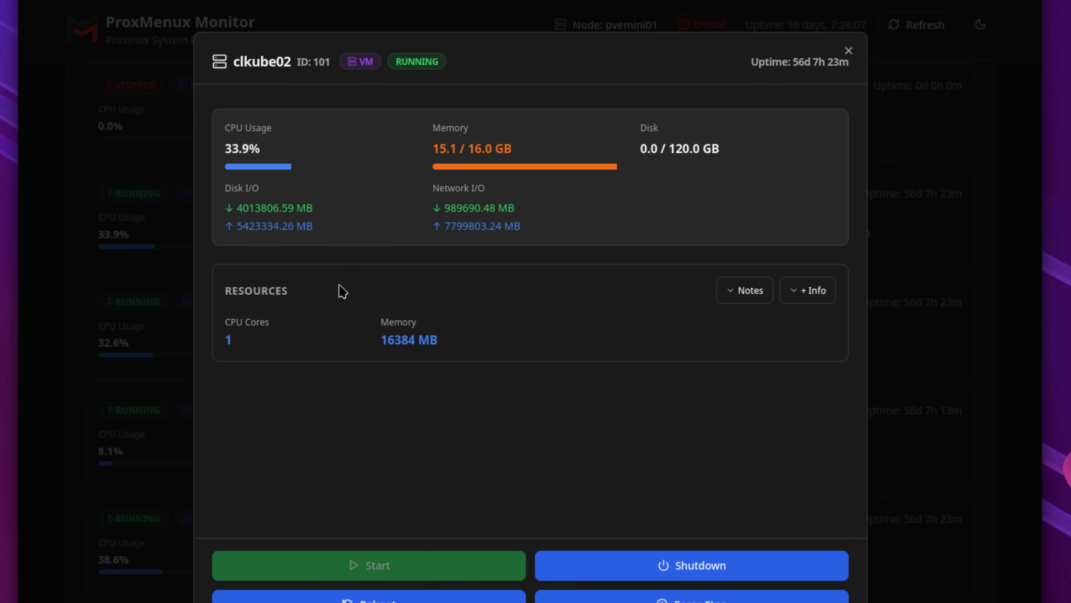
pyautogui.click(810, 299)
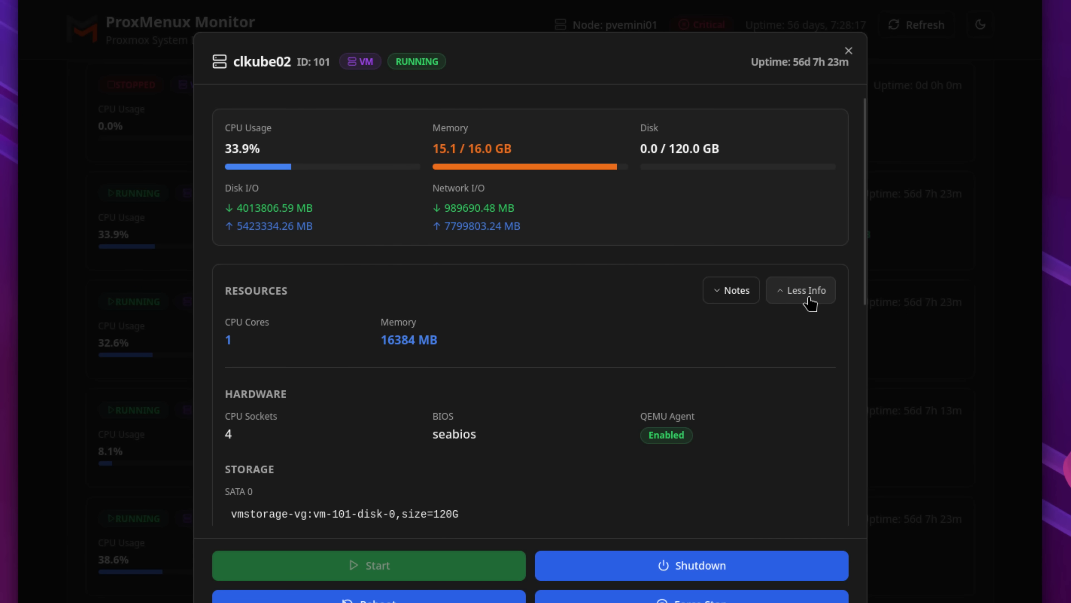
pyautogui.scroll(-5, 810, 304)
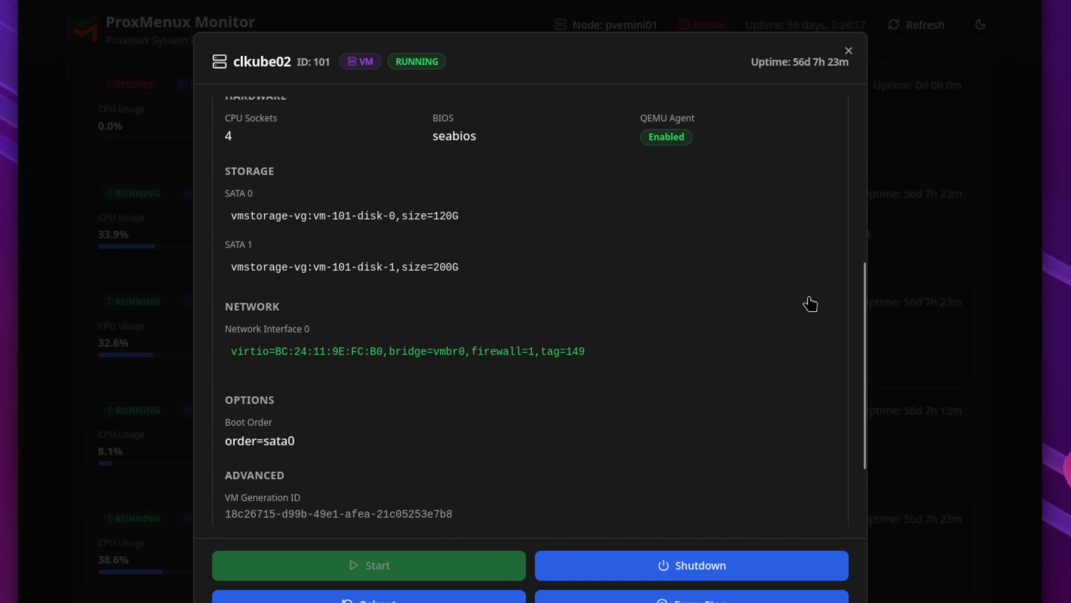
pyautogui.scroll(-2, 812, 304)
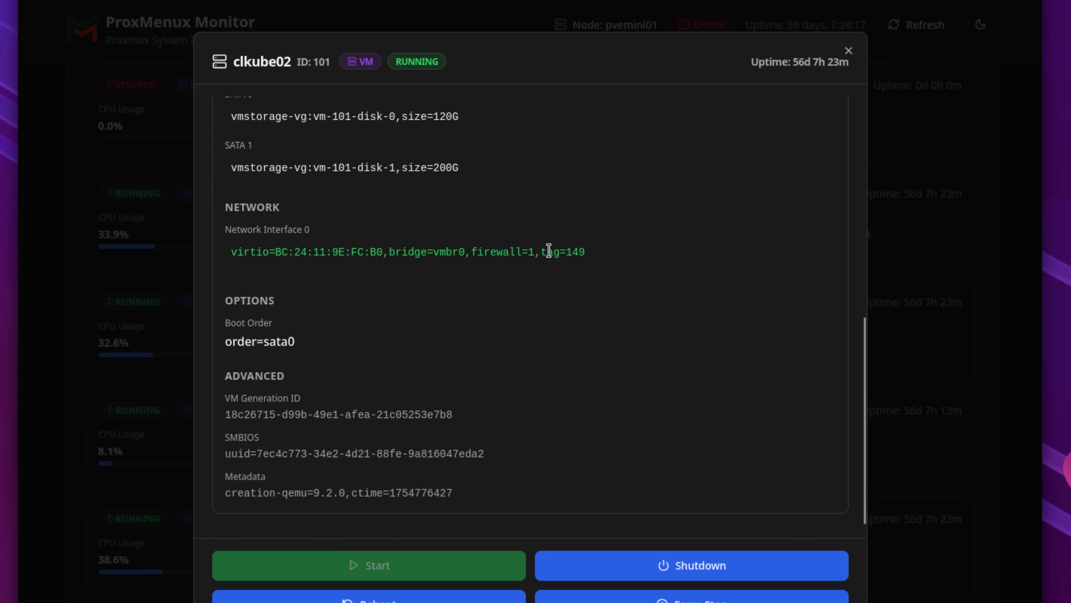
# Highlight the tag=149 VLAN setting in clkube02's network line
pyautogui.moveTo(569, 256); pyautogui.dragTo(586, 257)
pyautogui.click(544, 252)
pyautogui.moveTo(547, 251); pyautogui.dragTo(575, 254)
pyautogui.click(389, 353)
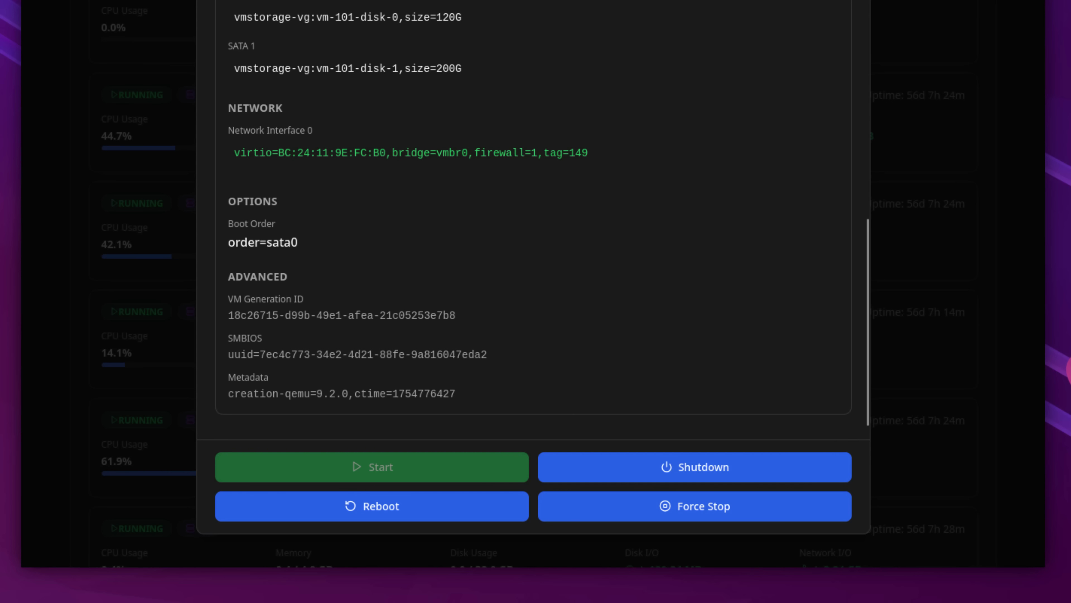
# Close clkube02's details and scroll down through the Hardware tab's CPU, memory, GPU and PCI sections
pyautogui.press('Escape')
pyautogui.scroll(5, 849, 67)
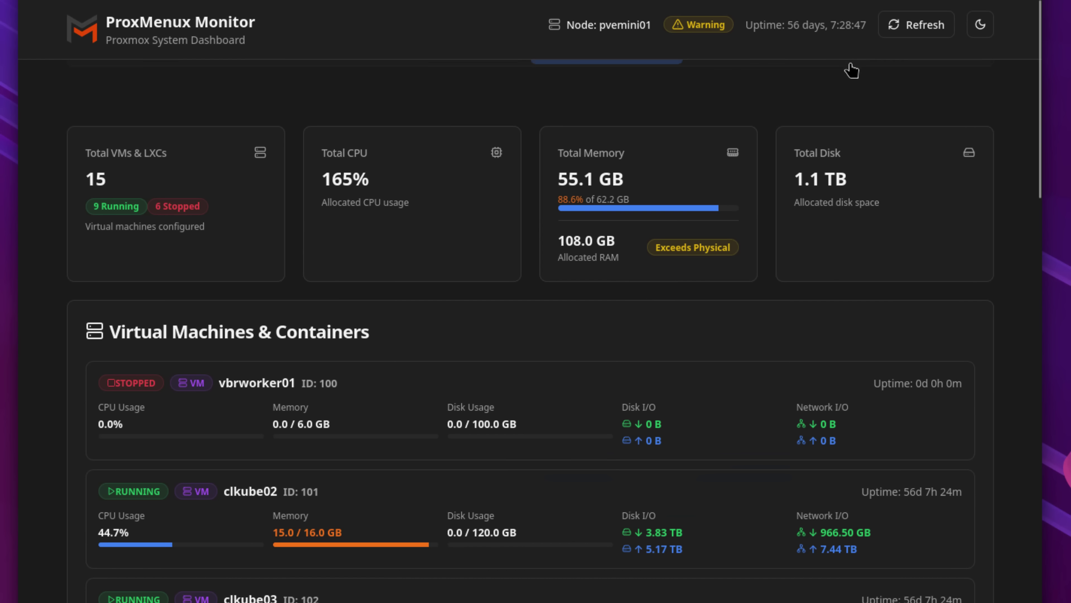
pyautogui.click(750, 101)
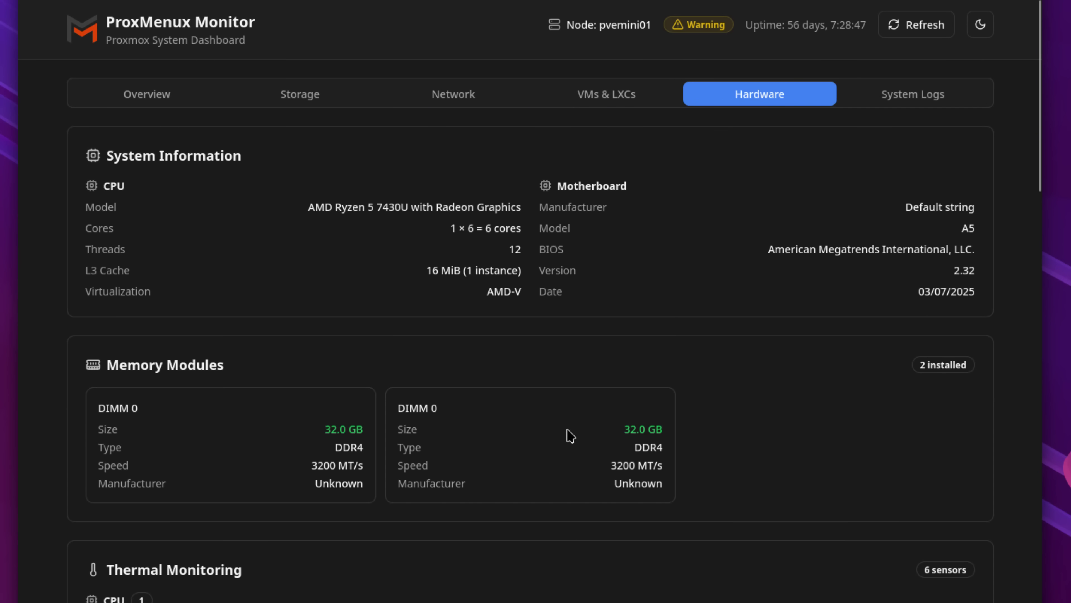
pyautogui.scroll(-5, 757, 264)
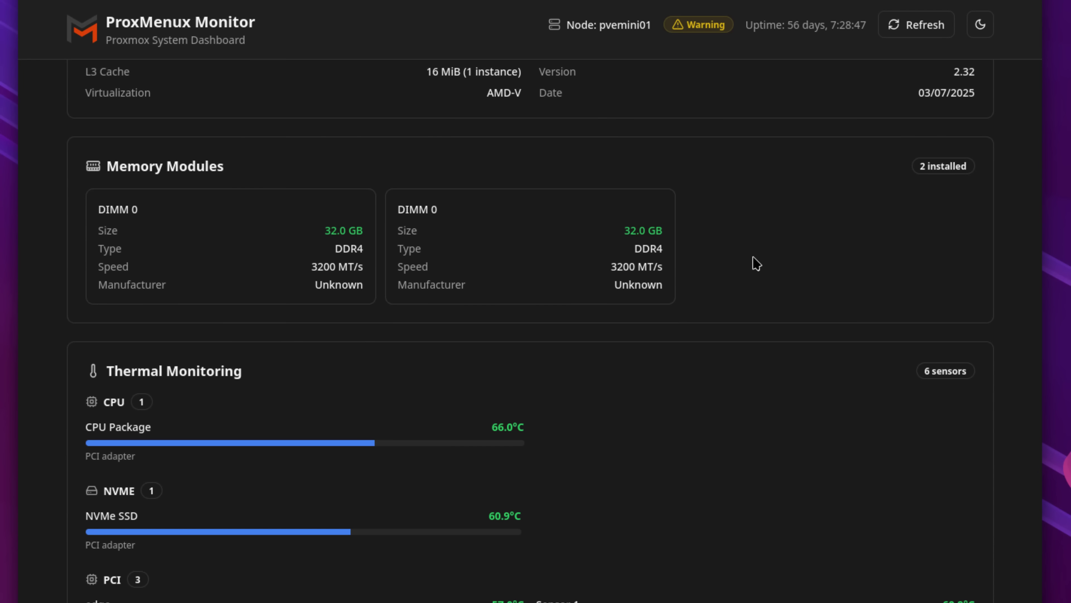
pyautogui.scroll(-3, 756, 264)
pyautogui.scroll(-3, 756, 264)
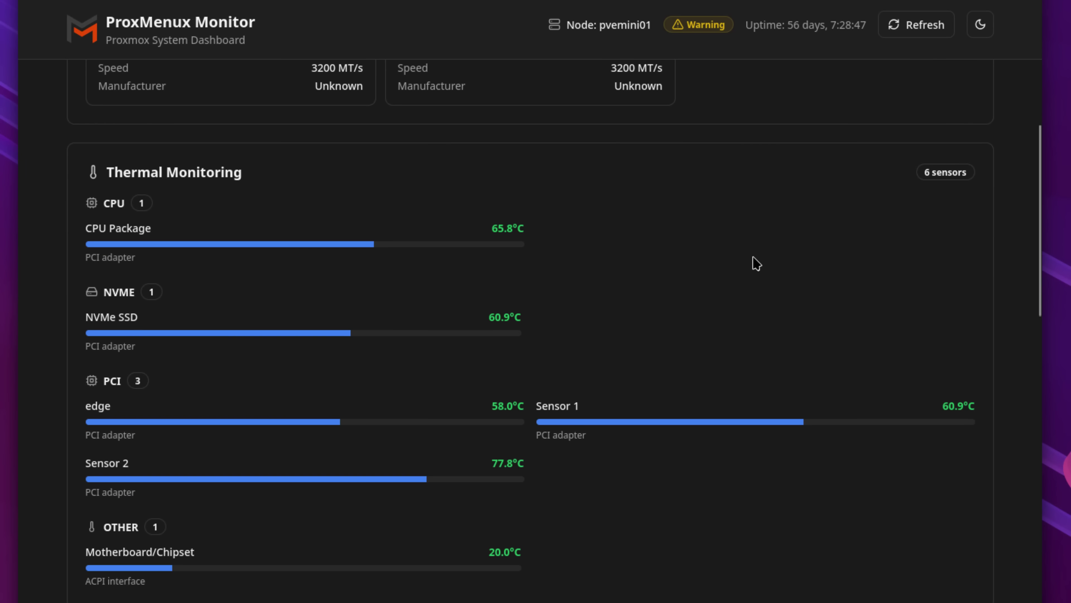
pyautogui.scroll(-3, 756, 264)
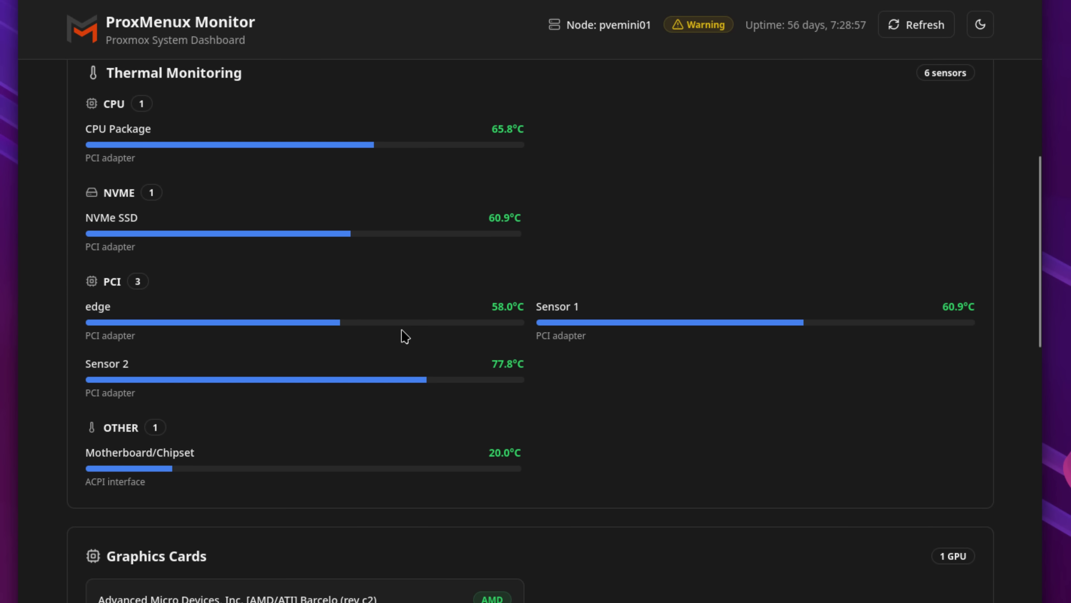
pyautogui.scroll(-20, 403, 336)
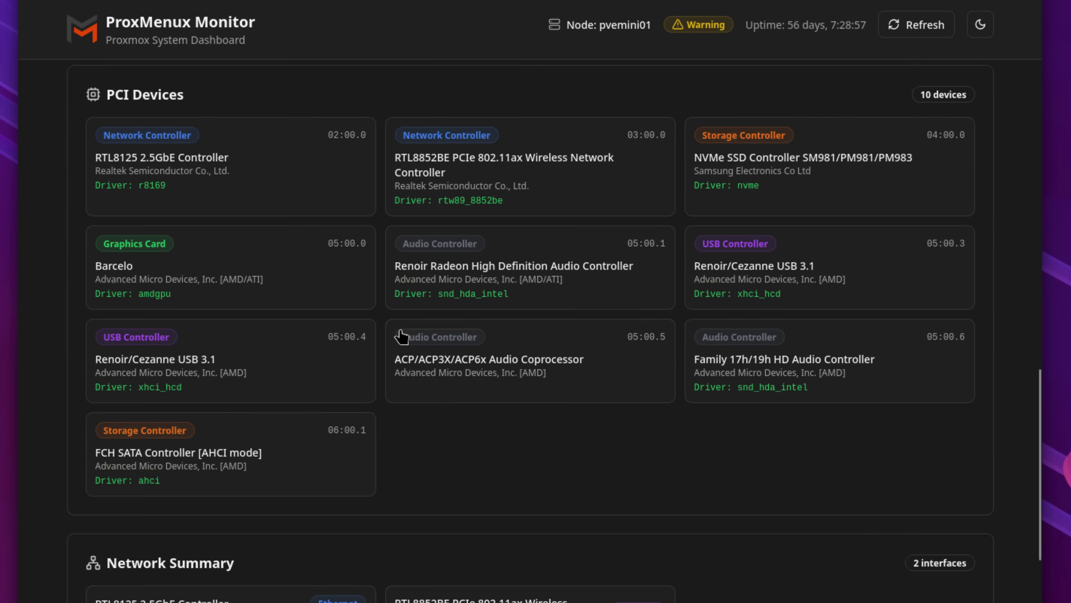
pyautogui.scroll(-9, 401, 336)
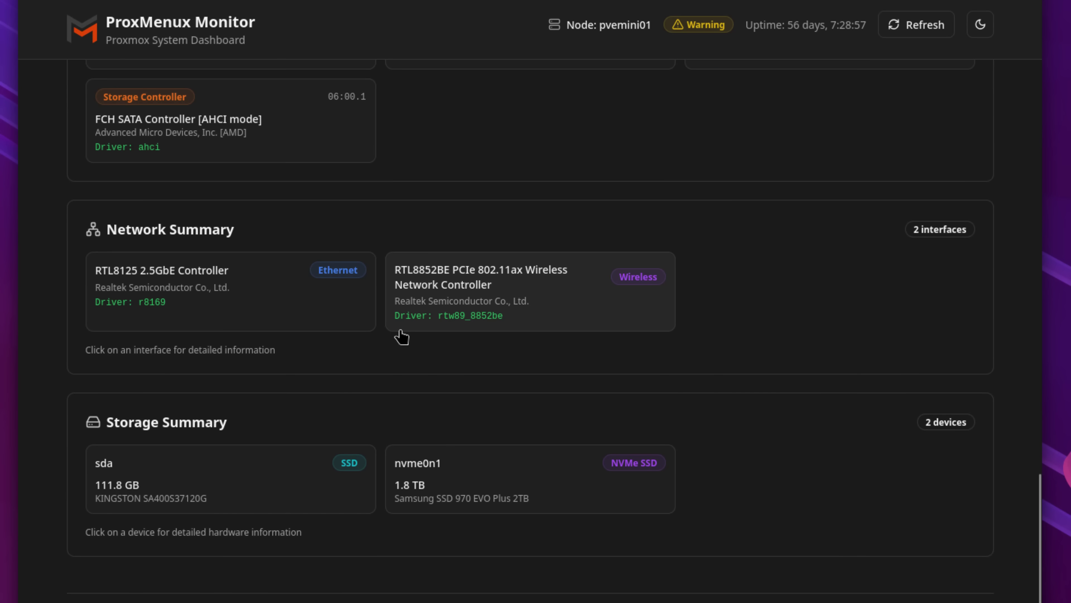
# Scroll back to the top of the Hardware page and switch to System Logs
pyautogui.scroll(20, 403, 336)
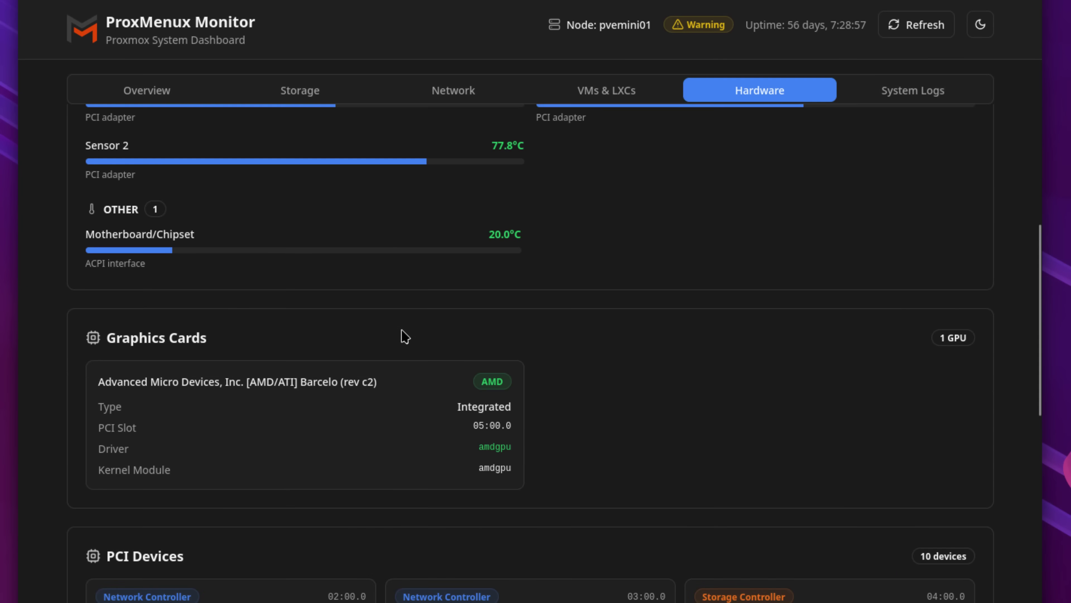
pyautogui.scroll(14, 404, 336)
pyautogui.scroll(6, 405, 337)
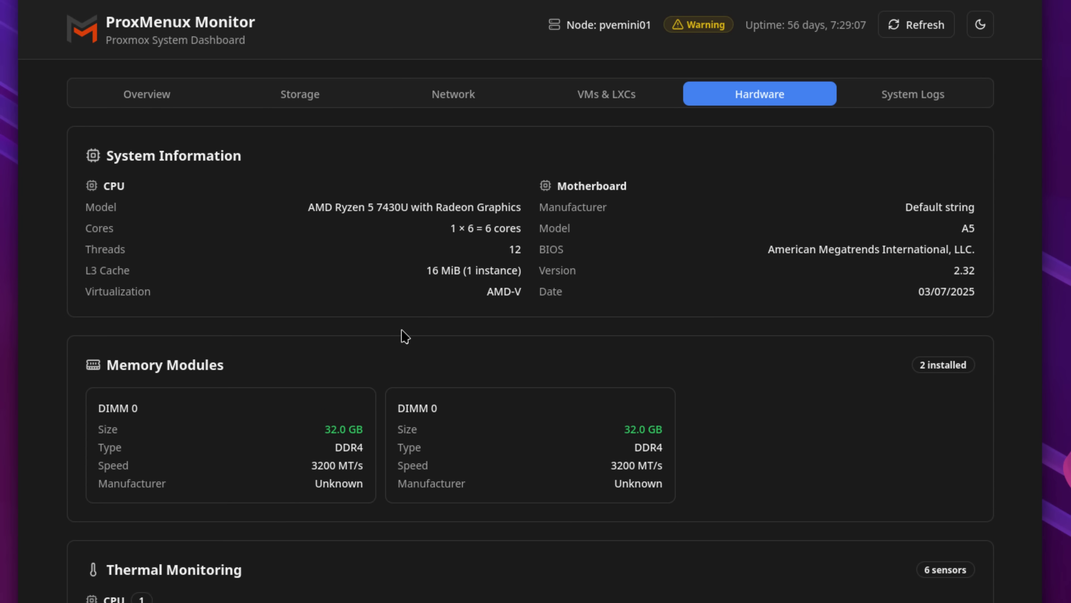
pyautogui.scroll(-5, 405, 337)
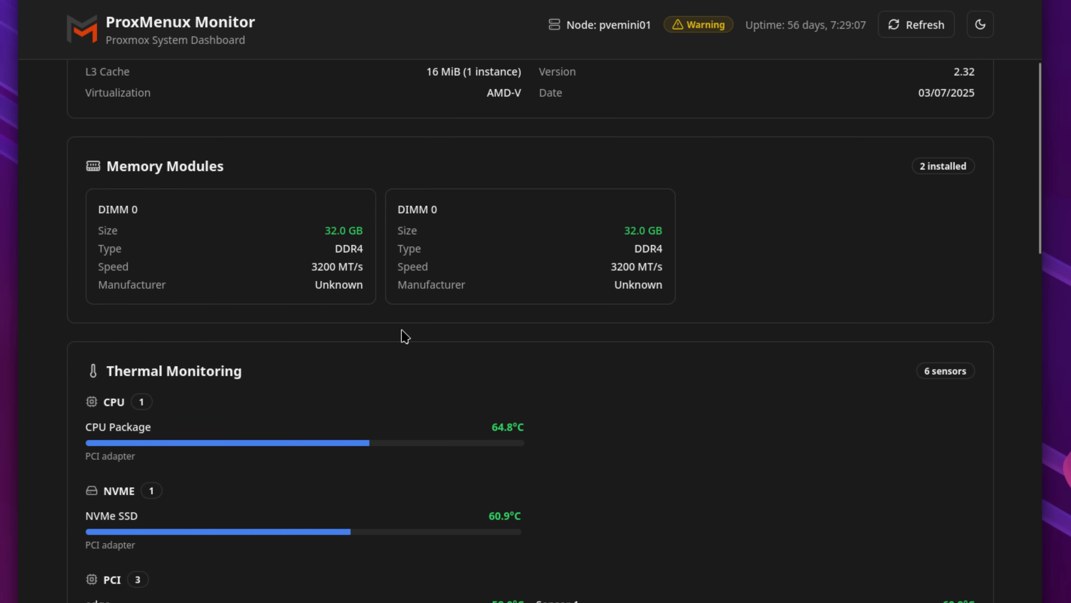
pyautogui.scroll(6, 585, 246)
pyautogui.click(913, 94)
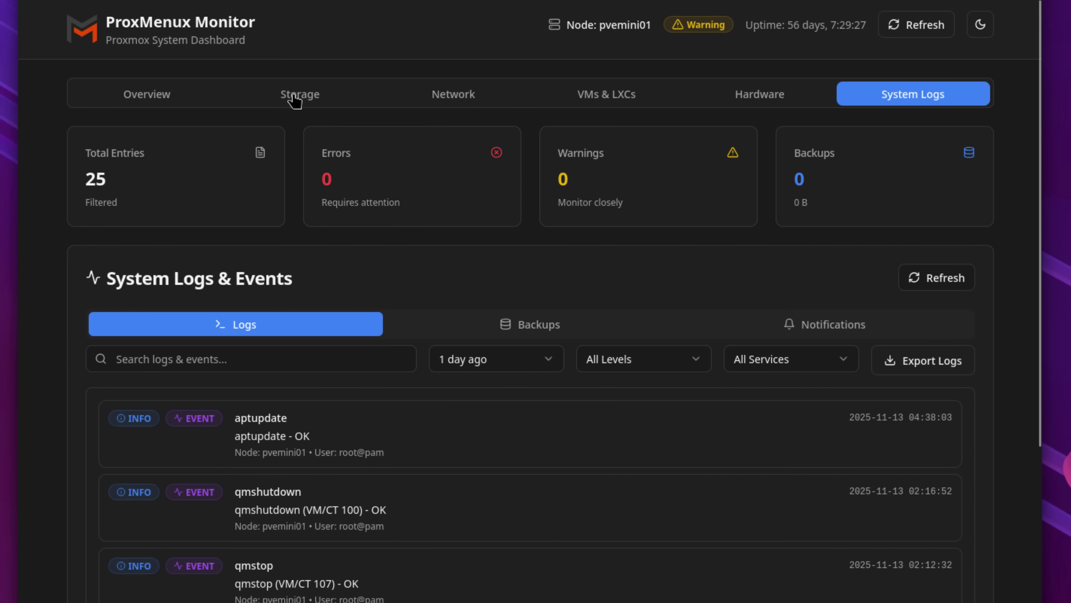
# Check the Backups and Notifications lists under System Logs, both of which are empty
pyautogui.scroll(-3, 314, 302)
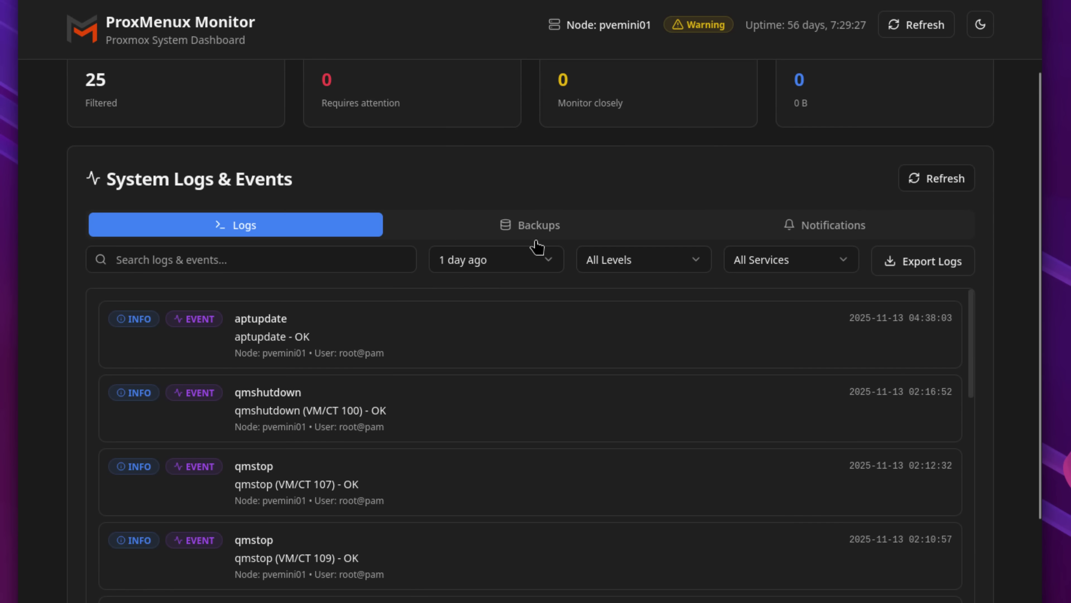
pyautogui.click(537, 231)
pyautogui.click(842, 226)
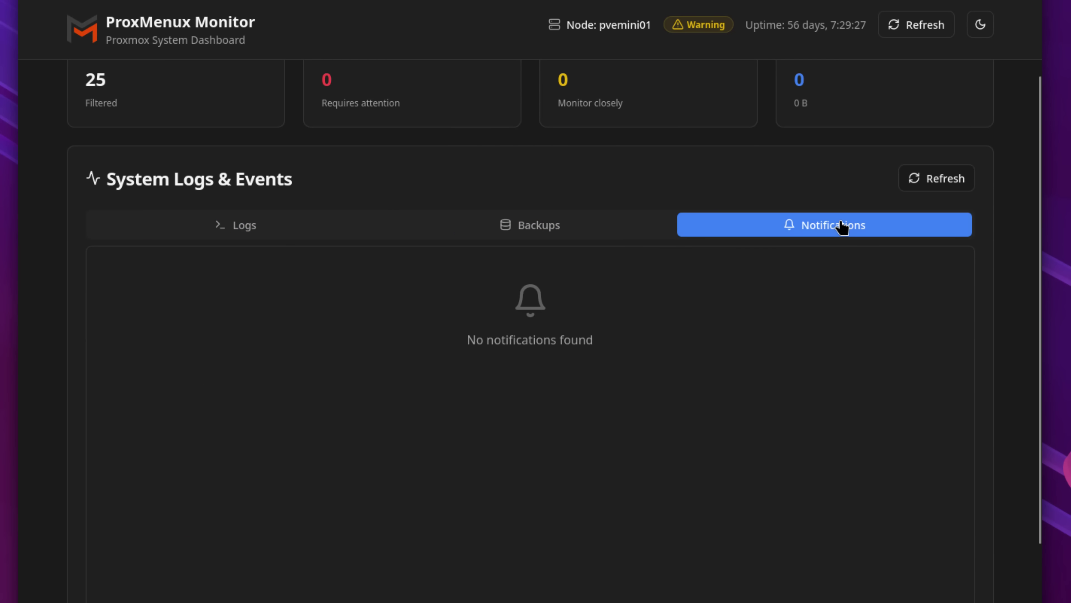
# Browse the Logs list's INFO events back to 2025-11-11, including qmconfig and qmstop for 112
pyautogui.click(218, 231)
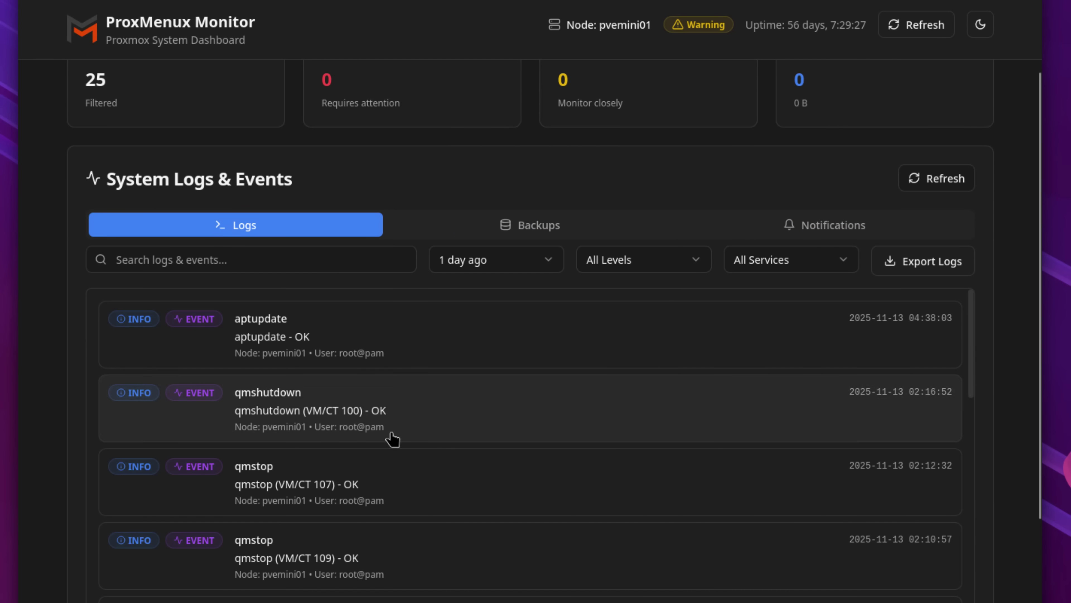
pyautogui.scroll(-15, 392, 439)
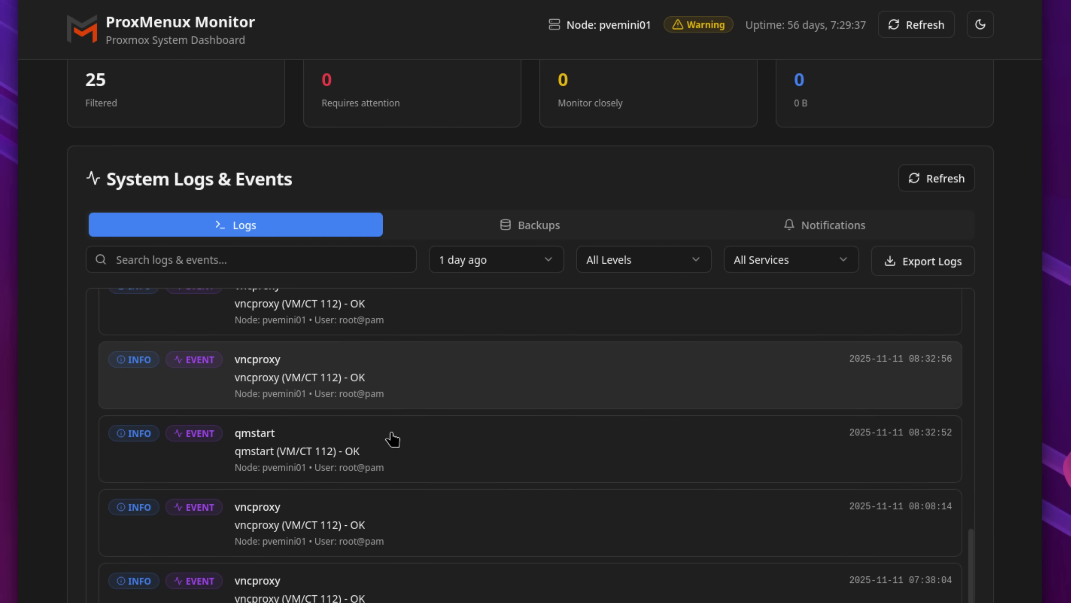
pyautogui.scroll(-8, 392, 439)
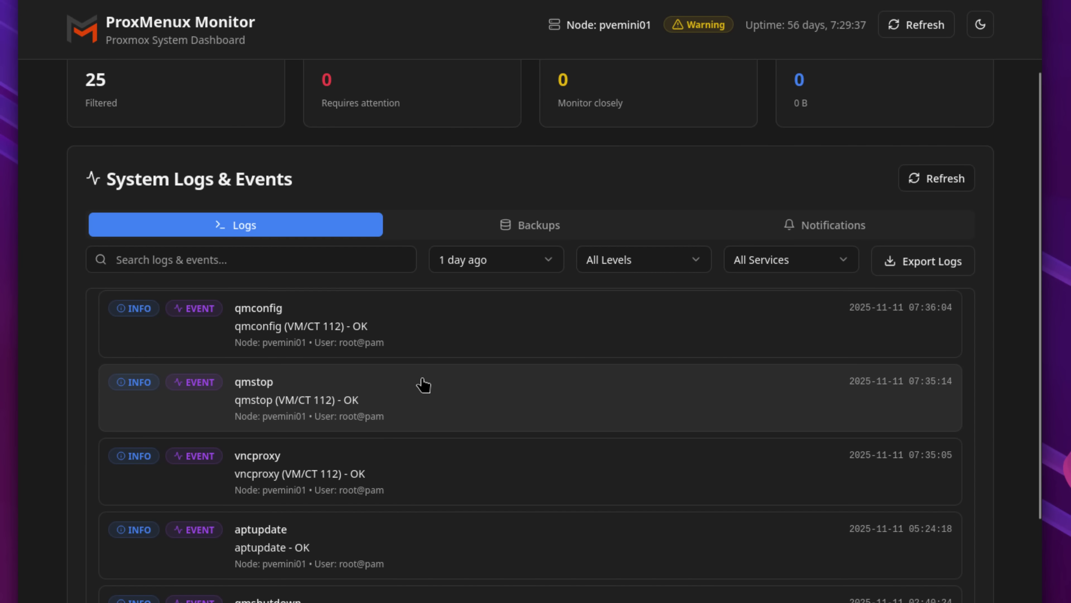
pyautogui.scroll(3, 431, 376)
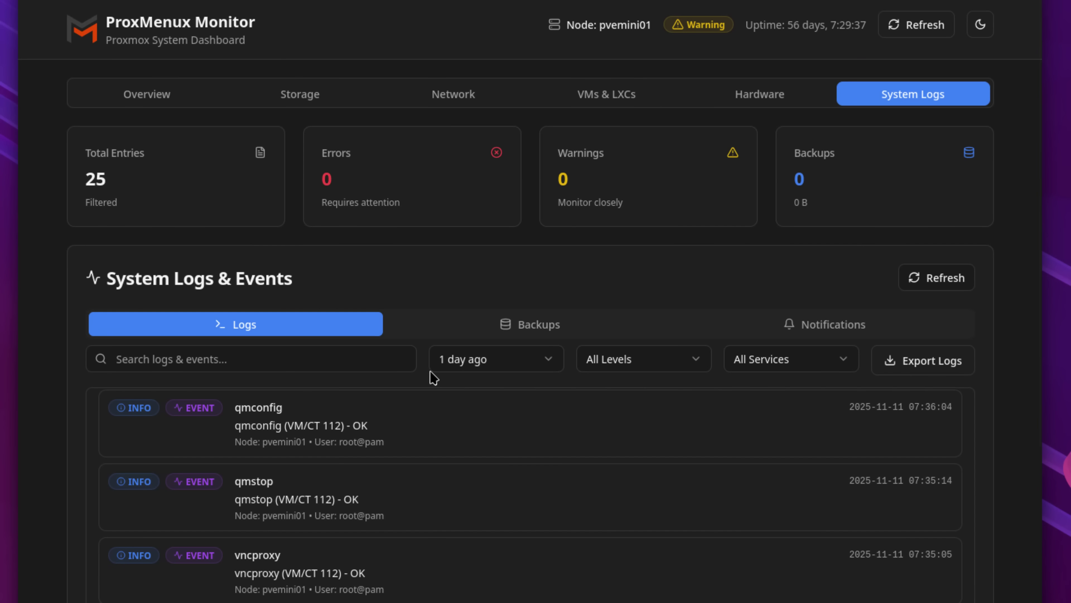